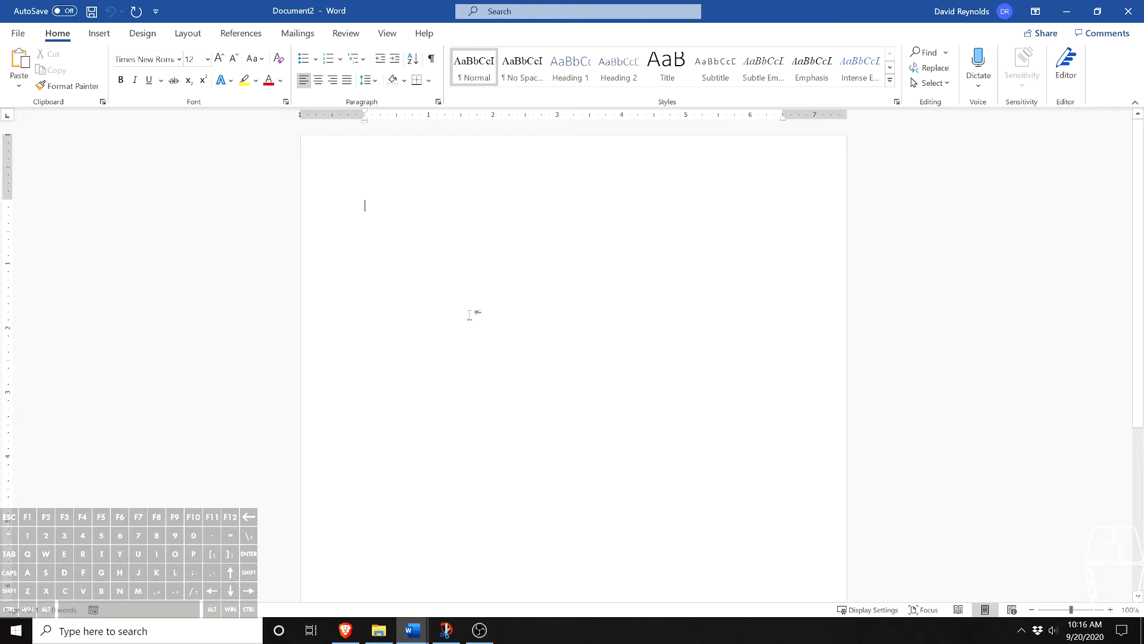
# Open the school district OneDrive folder Example Organization > Computer Science > 6th - Word as the save location for the blank document
pyautogui.click(18, 35)
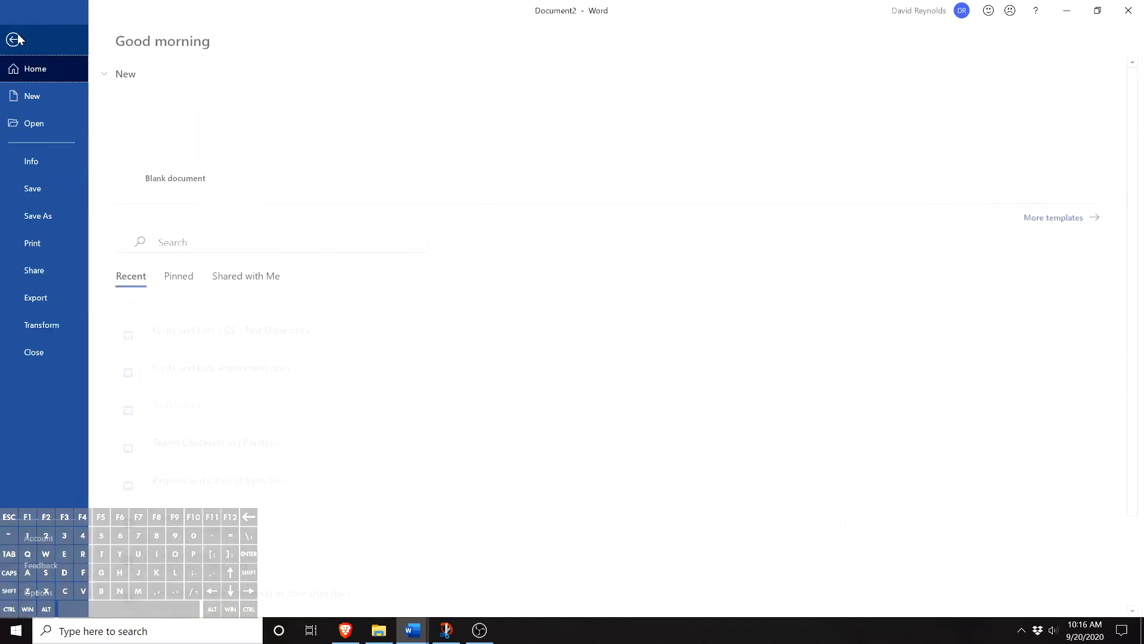
pyautogui.click(37, 214)
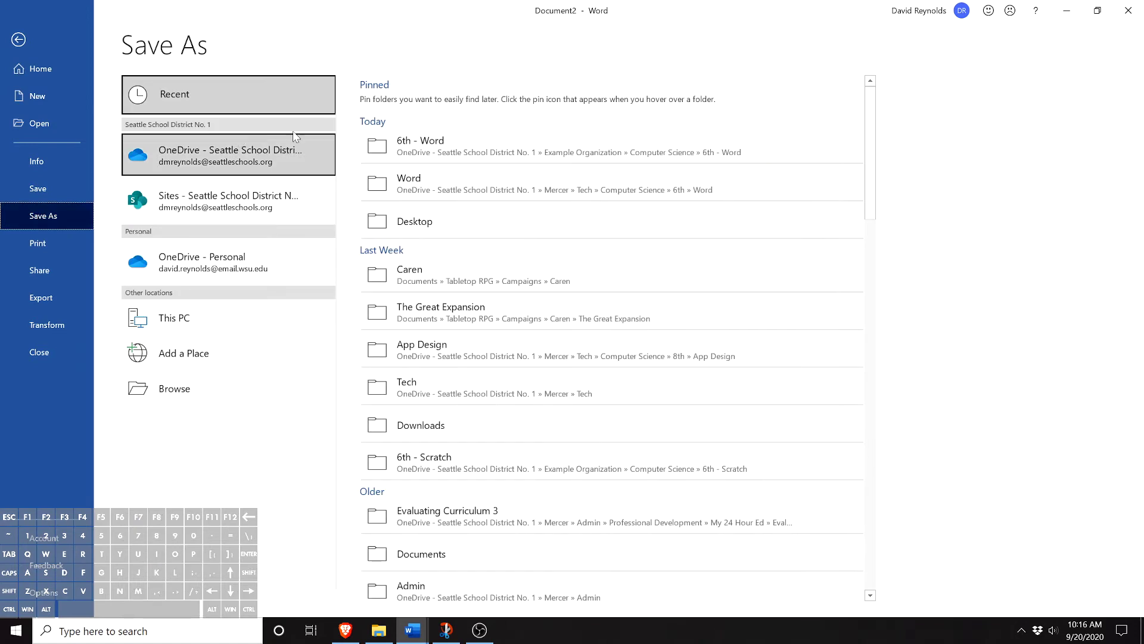
pyautogui.click(168, 153)
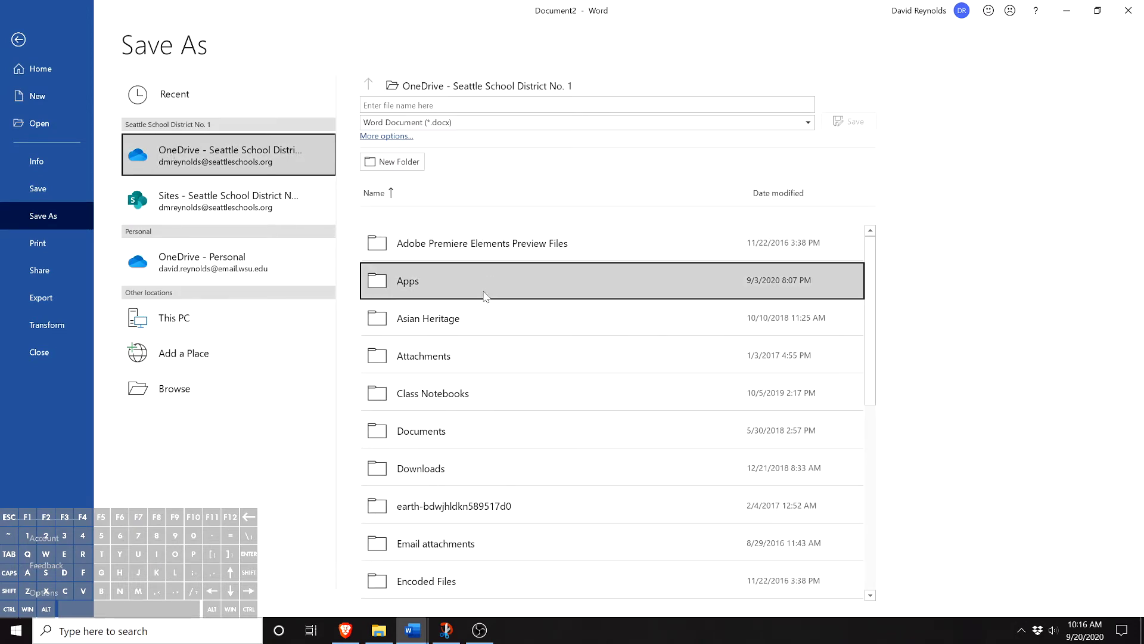
pyautogui.scroll(-1, 480, 399)
pyautogui.scroll(-1, 480, 402)
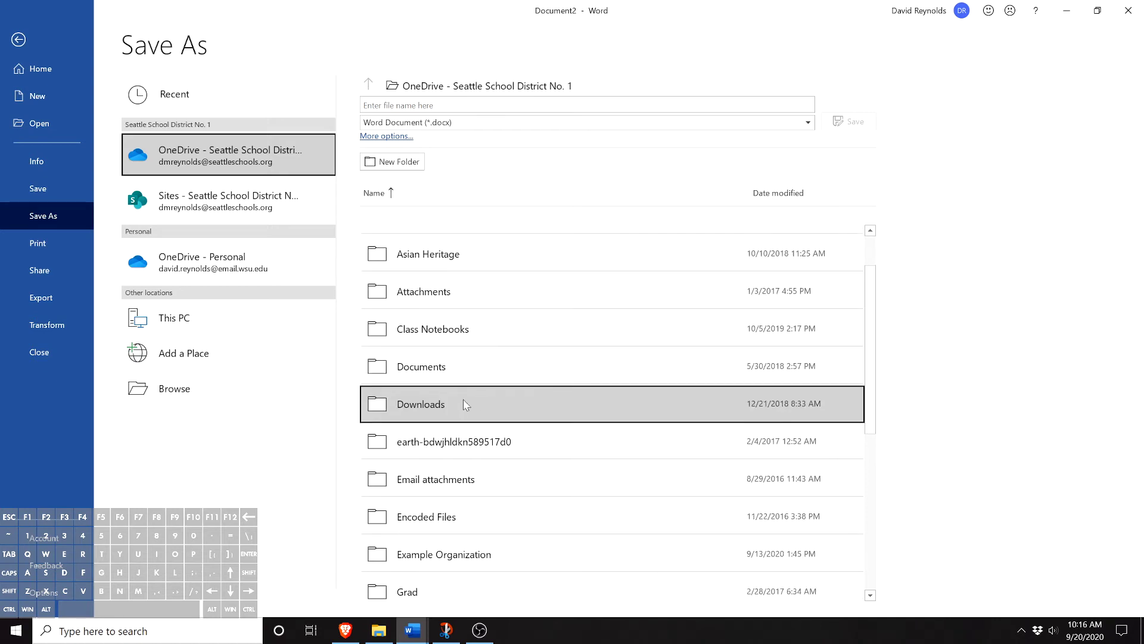
pyautogui.scroll(-1, 479, 402)
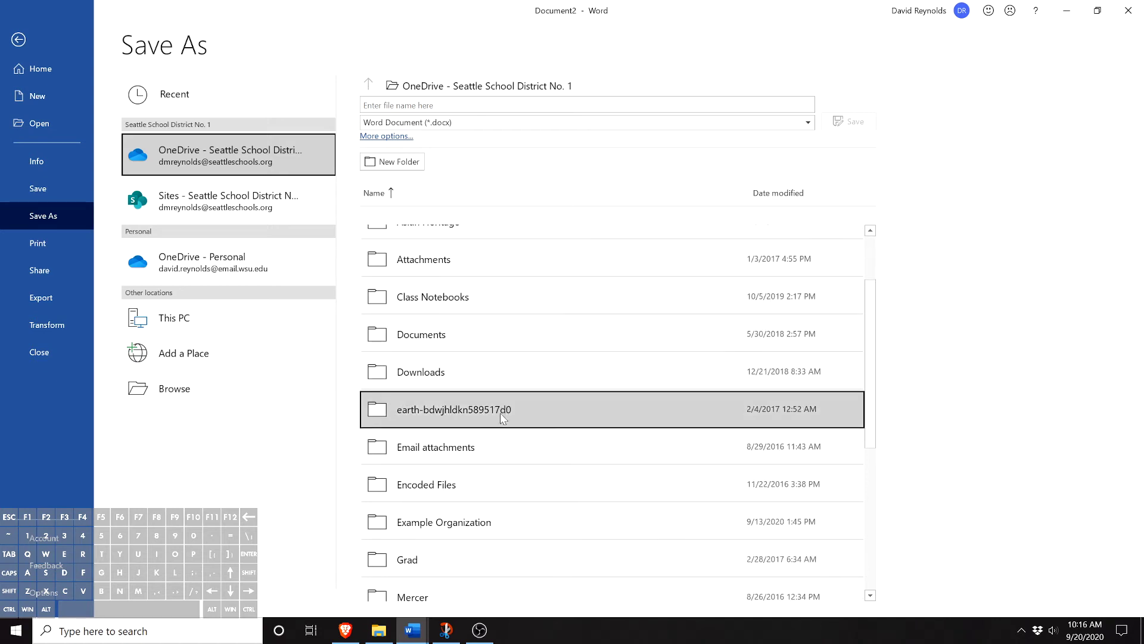
pyautogui.click(507, 532)
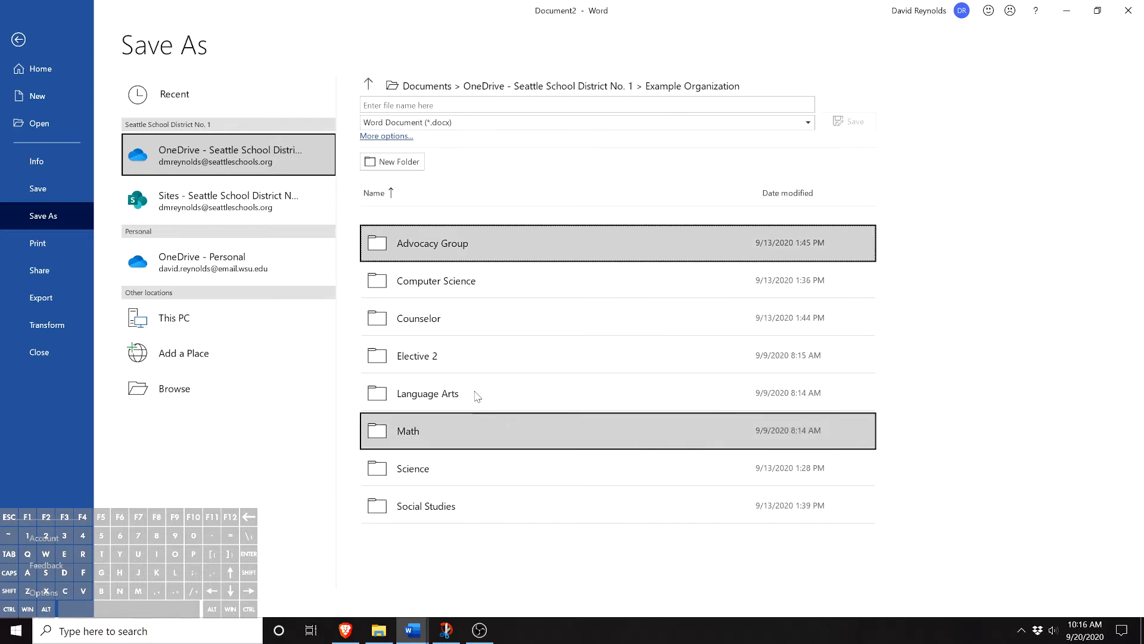
pyautogui.click(464, 287)
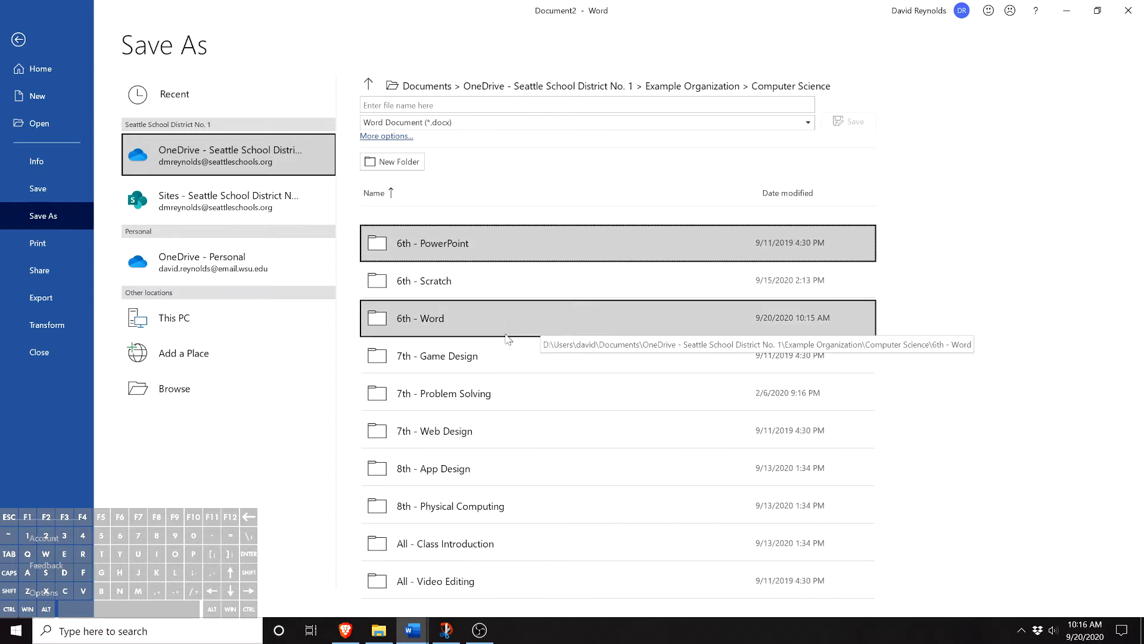
pyautogui.click(440, 315)
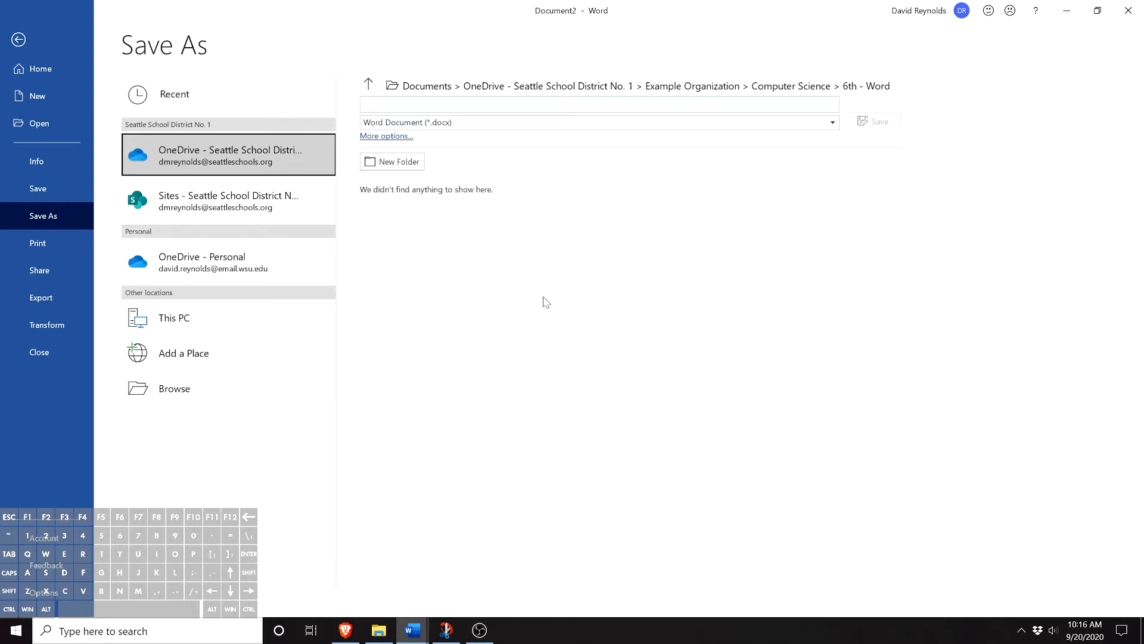
# Save the document as "Fonts and Lists - CS - Not Done" in Word Document (*.docx) format
pyautogui.write('Fonts and I')
pyautogui.write('ists - CS -')
pyautogui.write(' Not Do')
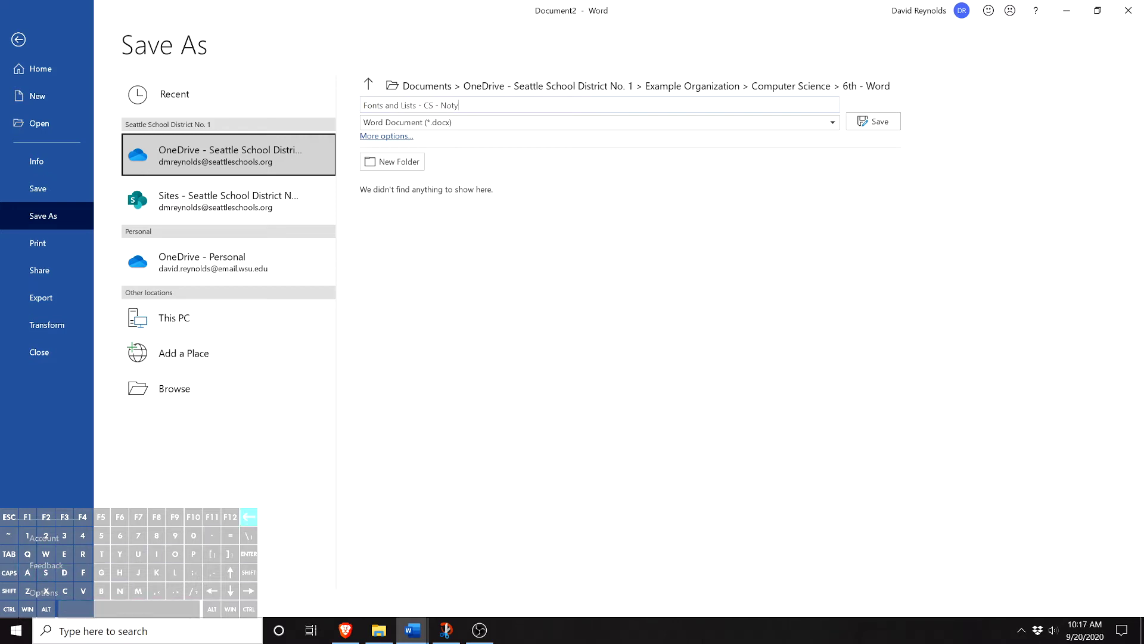
pyautogui.write('ne')
pyautogui.click(868, 122)
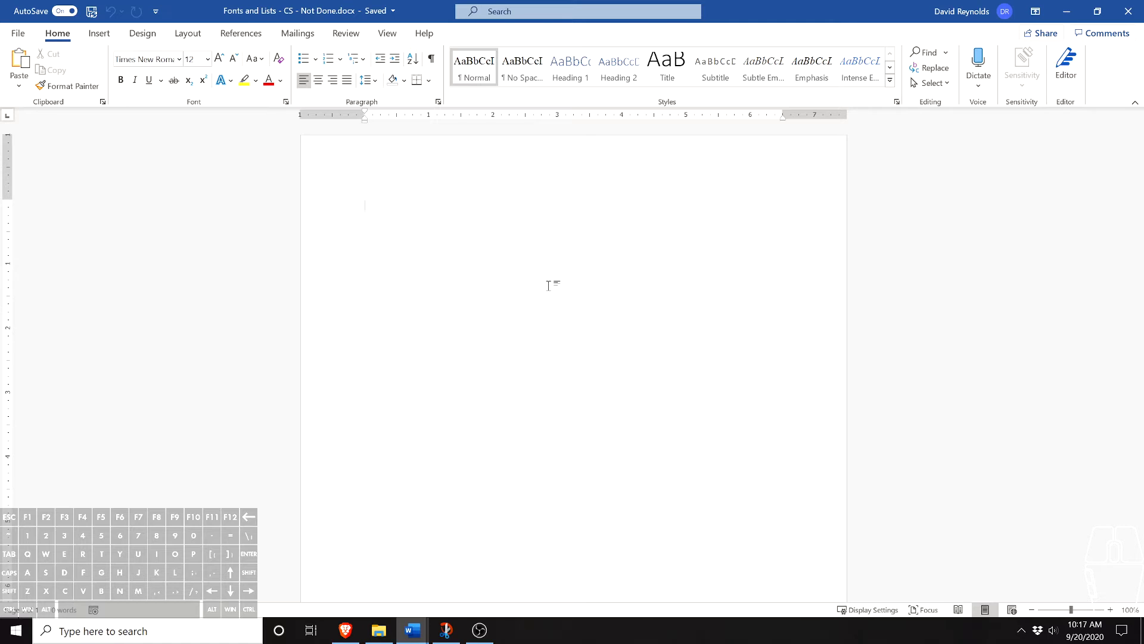
# Write "Ctrl Z" on the first line of the page and erase it again
pyautogui.write('Ctrl')
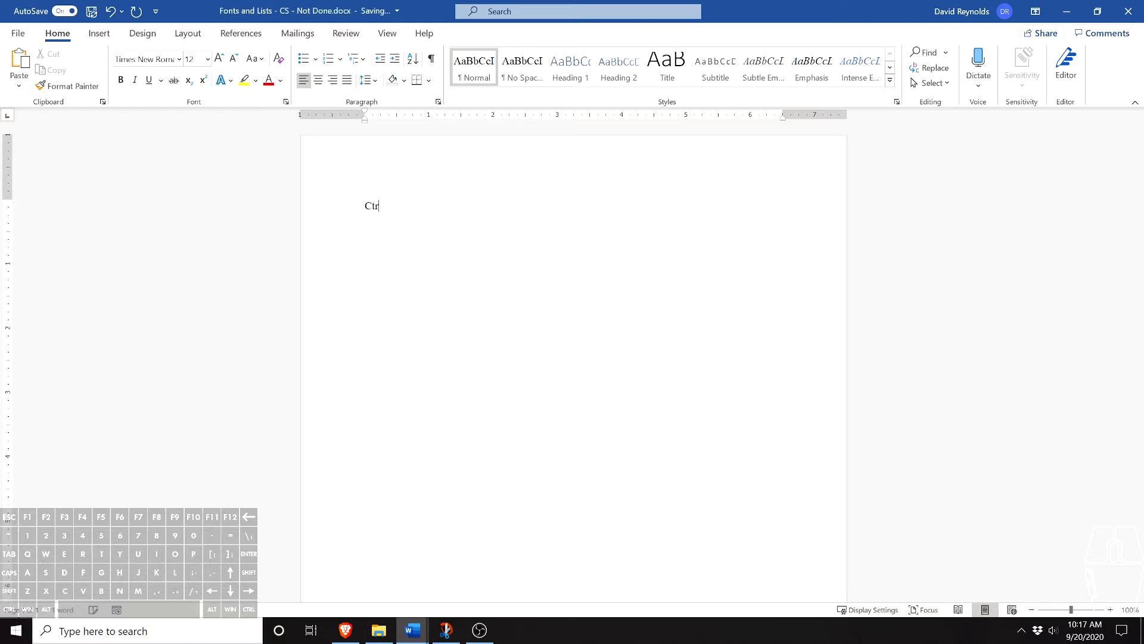
pyautogui.write(' Z')
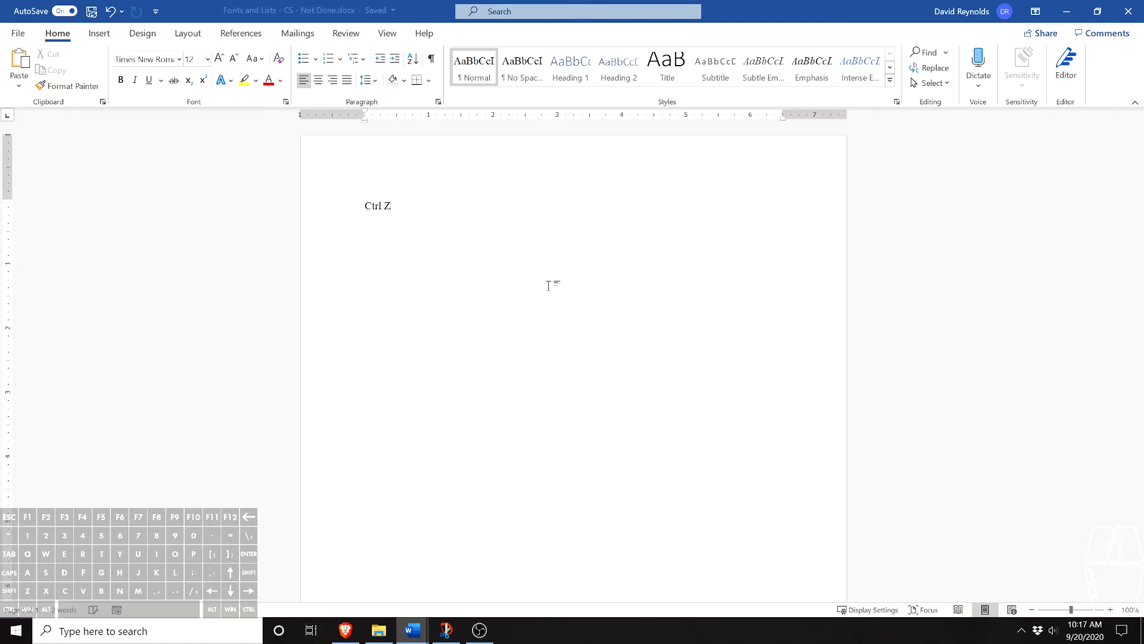
pyautogui.press('BackSpace')
pyautogui.press('BackSpace')
pyautogui.press('BackSpace')
pyautogui.press('BackSpace')
pyautogui.press('BackSpace')
pyautogui.press('BackSpace')
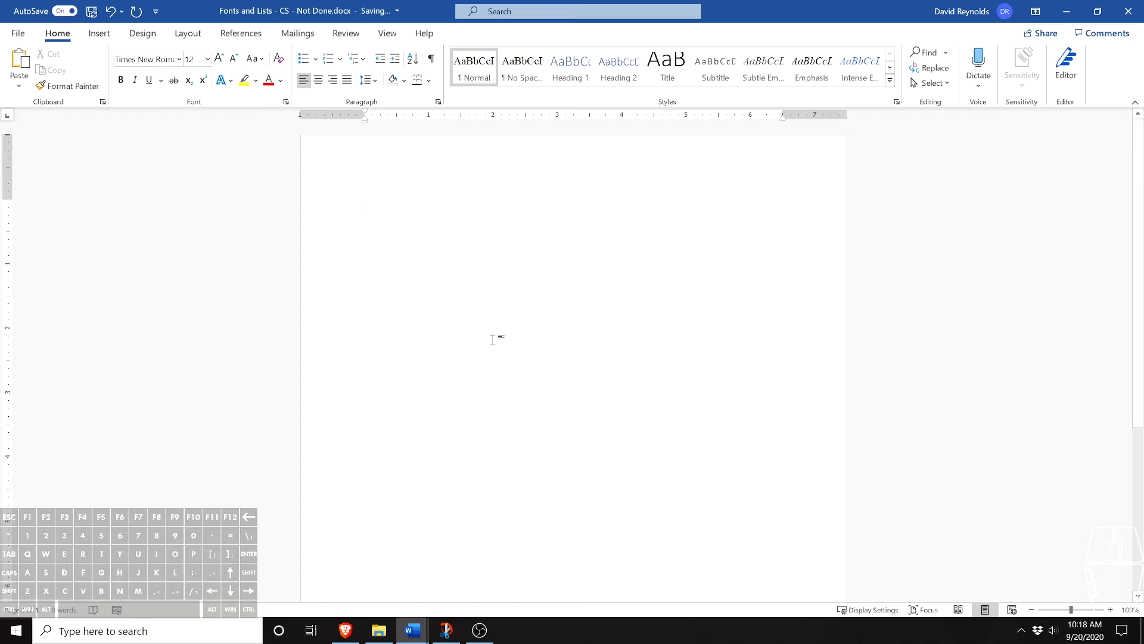
# Write the headings "Bulleted list" and "Numbered list" with empty lines between them for notes
pyautogui.write('Bulle')
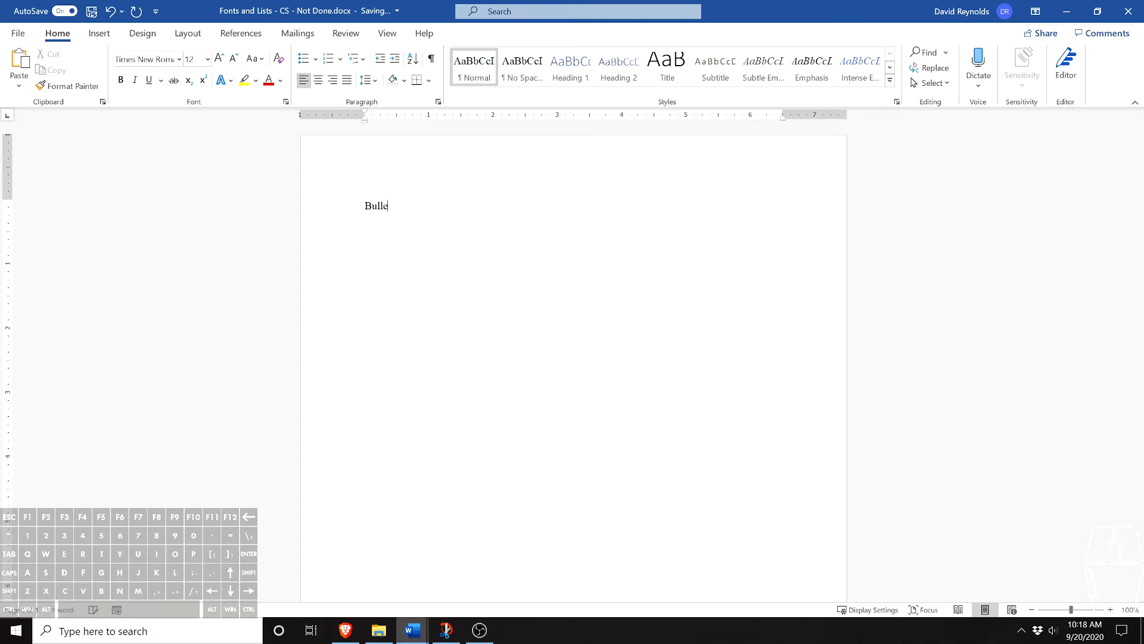
pyautogui.write('ted list')
pyautogui.press('Return')
pyautogui.press('Return')
pyautogui.press('Return')
pyautogui.press('Return')
pyautogui.write('Numbered listOrder')
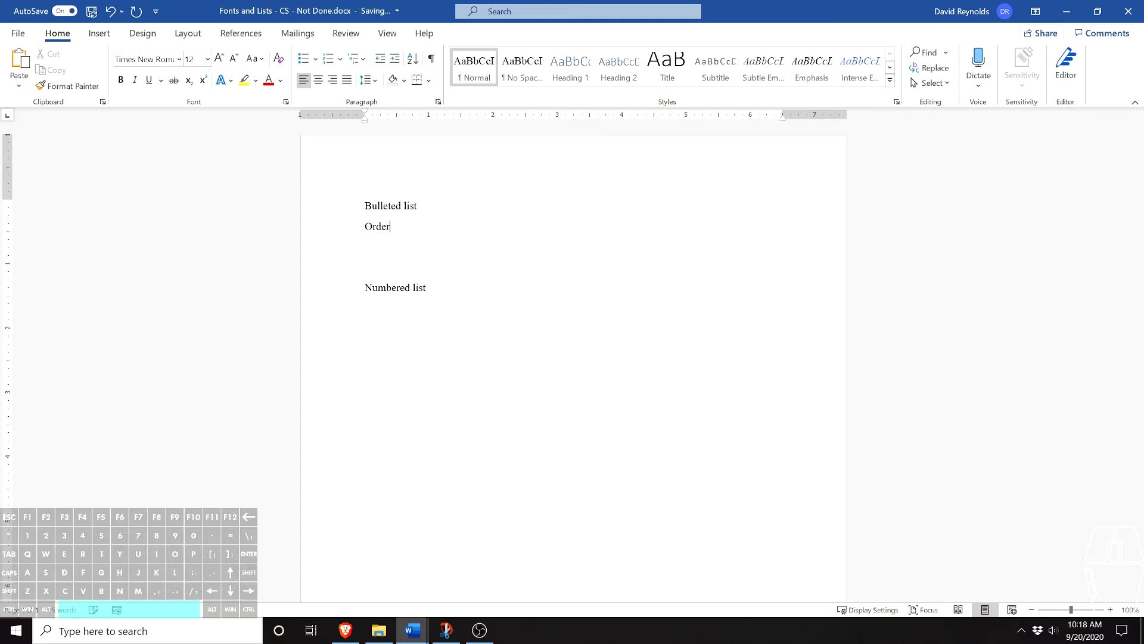
# Complete the notes beneath "Bulleted list" with the lines "Order does not matter" and "To do list"
pyautogui.write(' does not matter')
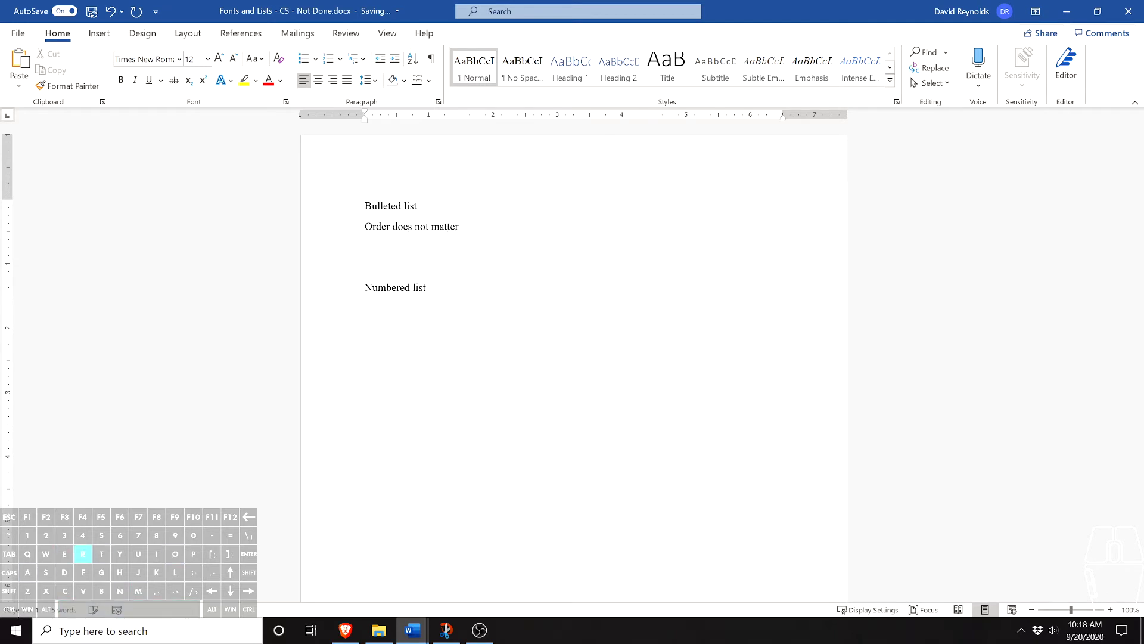
pyautogui.press('Return')
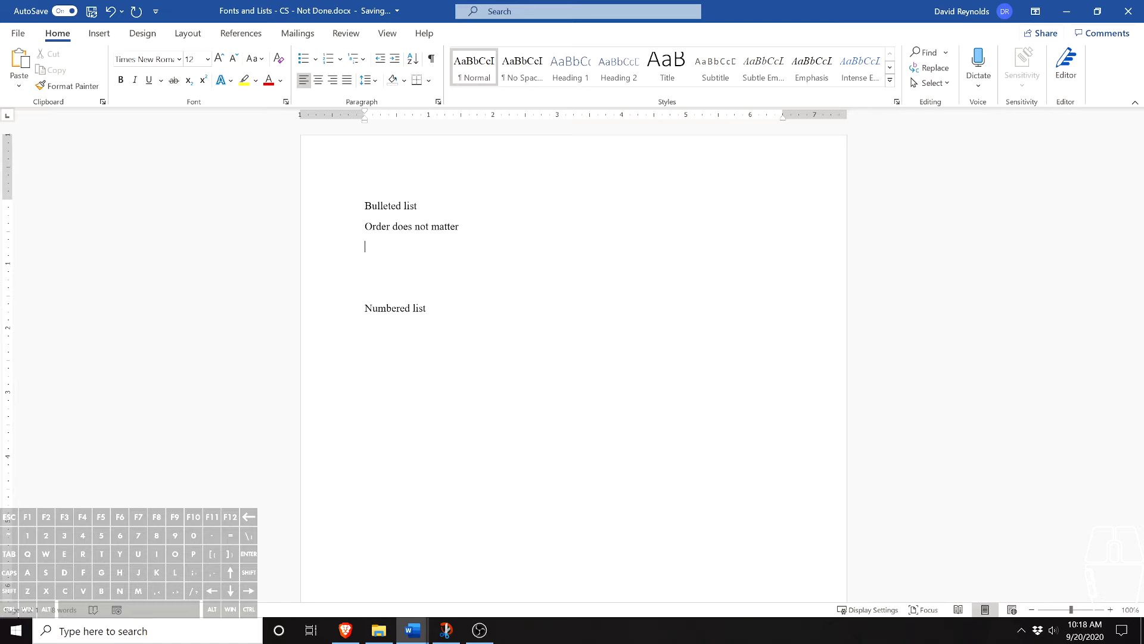
pyautogui.write('To do list')
pyautogui.press('Down')
pyautogui.press('Down')
pyautogui.press('Up')
pyautogui.press('Down')
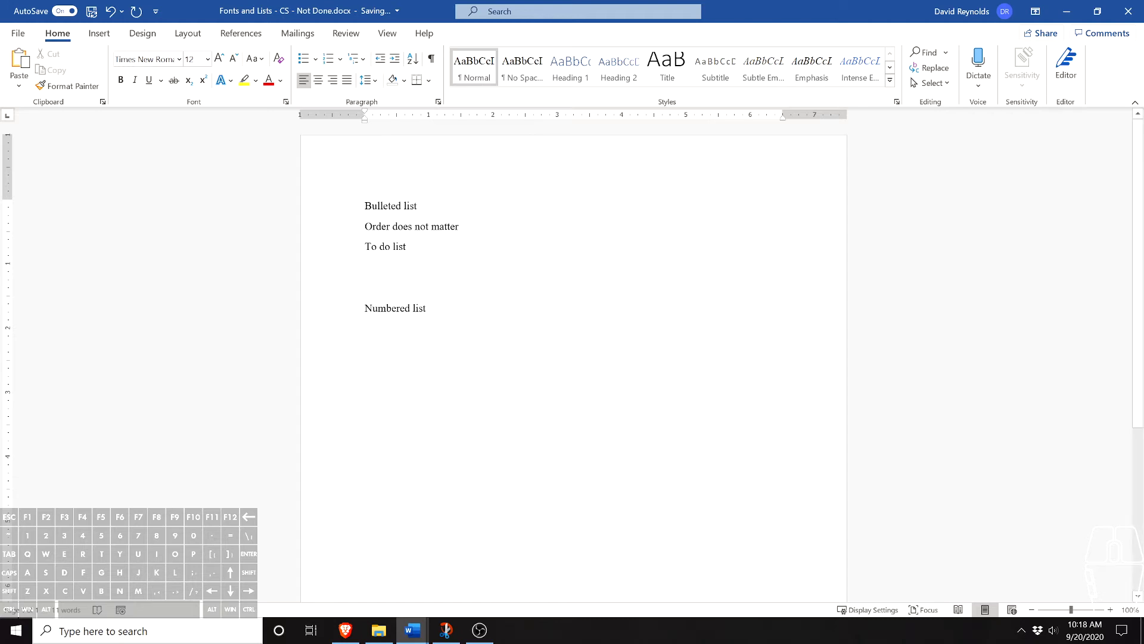
# Add the lines "Order does matter" and "Top ten ranking of my favorite things" beneath "Numbered list"
pyautogui.write('Order does matter')
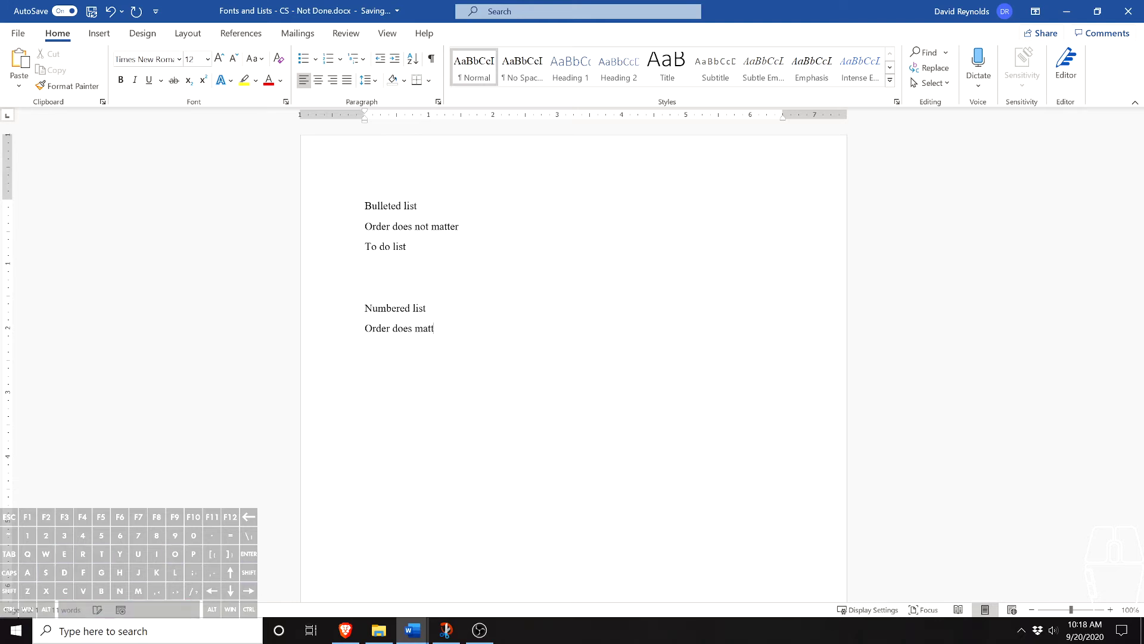
pyautogui.press('Return')
pyautogui.write('Top ten ranking of my favorite things')
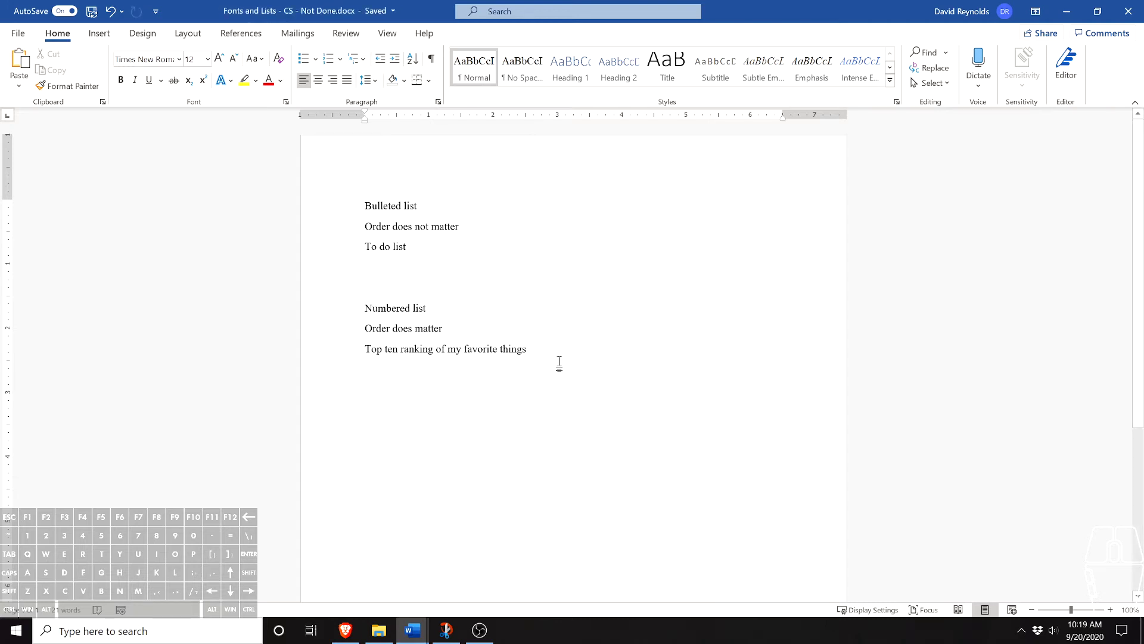
# Delete all the bulleted and numbered list notes from the page
pyautogui.moveTo(559, 359); pyautogui.dragTo(318, 220)
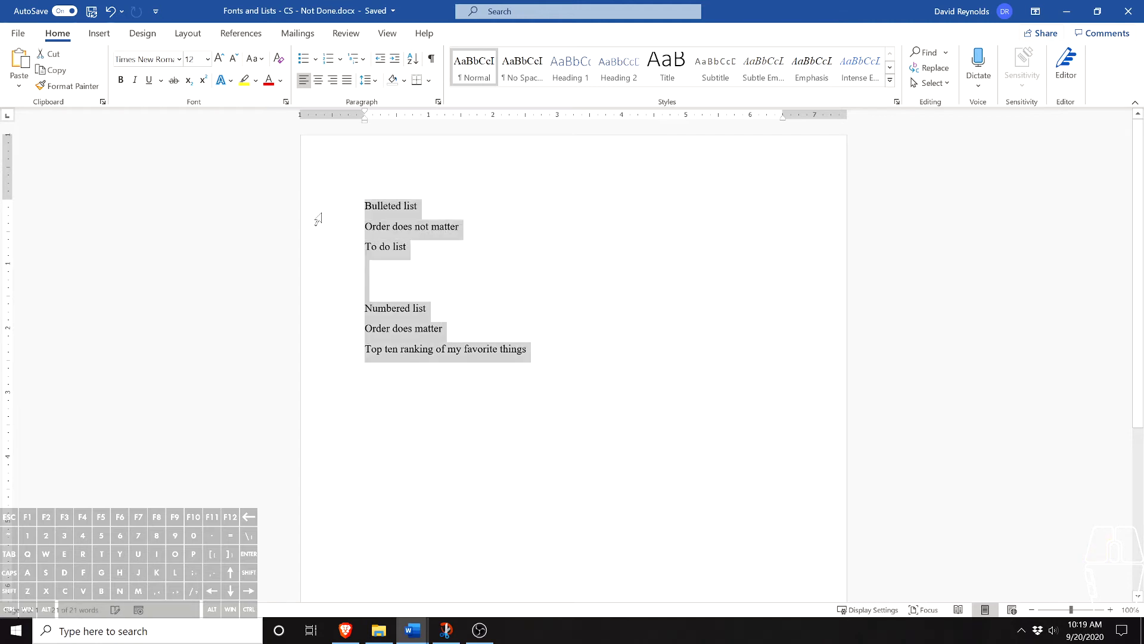
pyautogui.press('Delete')
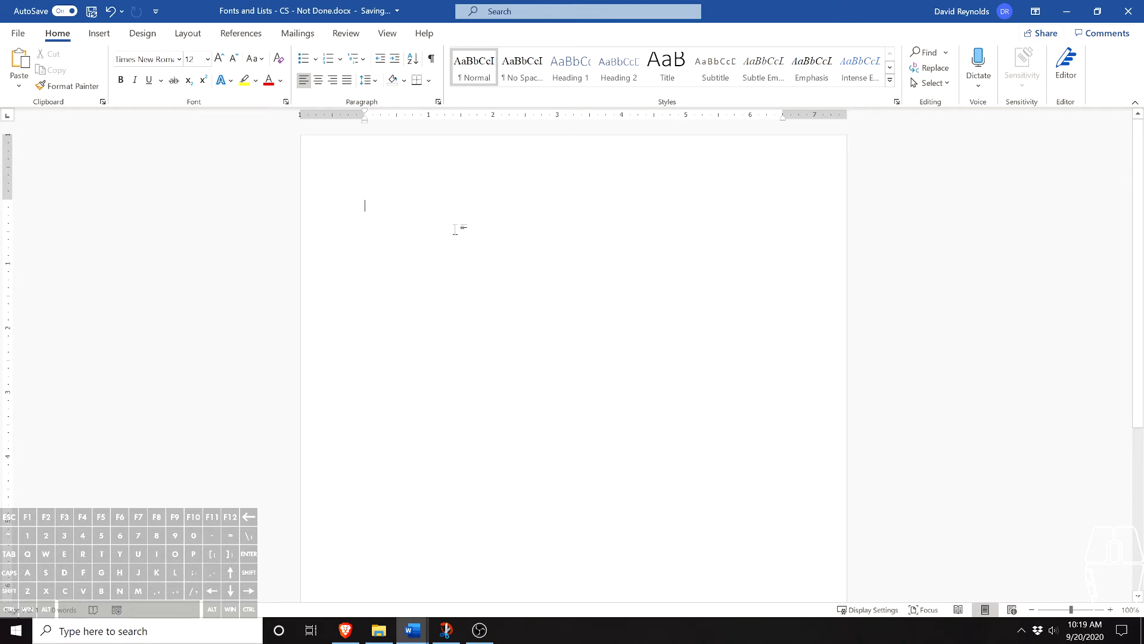
# Try out "*" and "1." as manually written list markers on the empty page, erasing each one
pyautogui.write('*')
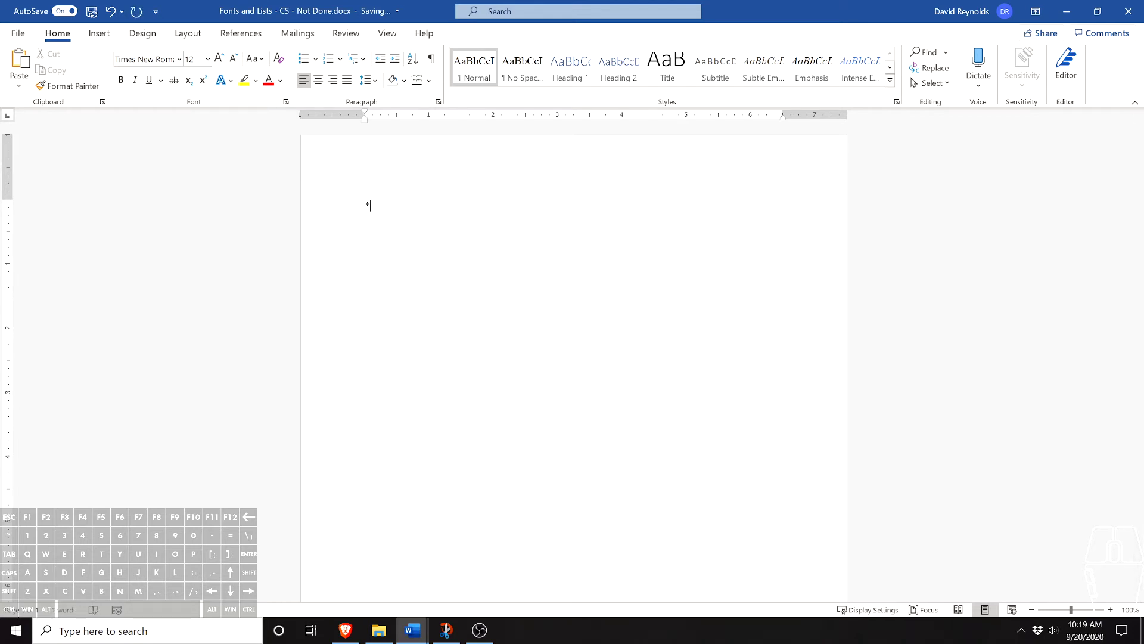
pyautogui.press('BackSpace')
pyautogui.write('1.')
pyautogui.press('BackSpace')
pyautogui.press('BackSpace')
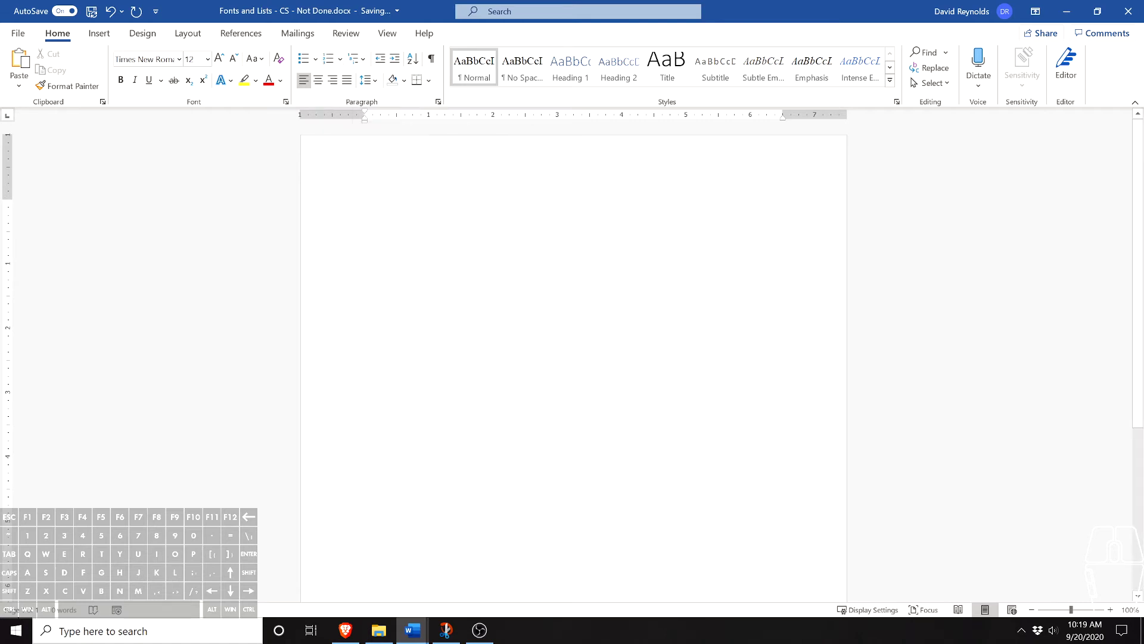
# Create a bulleted list with the items "Get up", "Breakfast", "Shower" and "Get dressed"
pyautogui.click(306, 60)
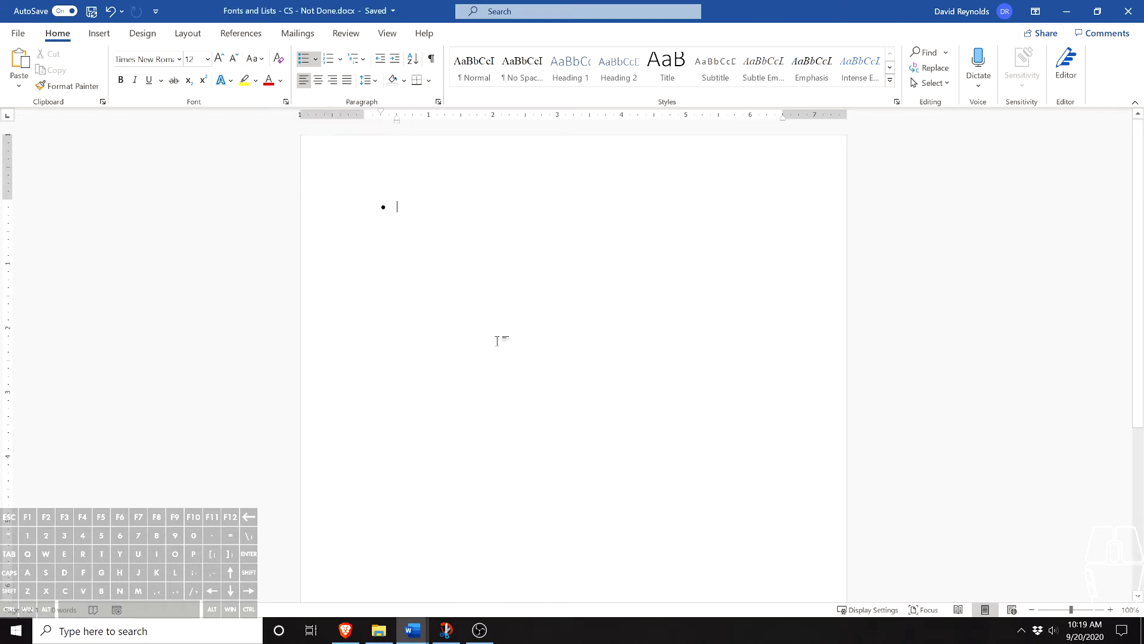
pyautogui.write('Get up')
pyautogui.press('Return')
pyautogui.write('Breakfast')
pyautogui.press('Return')
pyautogui.write('Shower')
pyautogui.press('Return')
pyautogui.write('Get')
pyautogui.press('BackSpace')
pyautogui.write('t dressed')
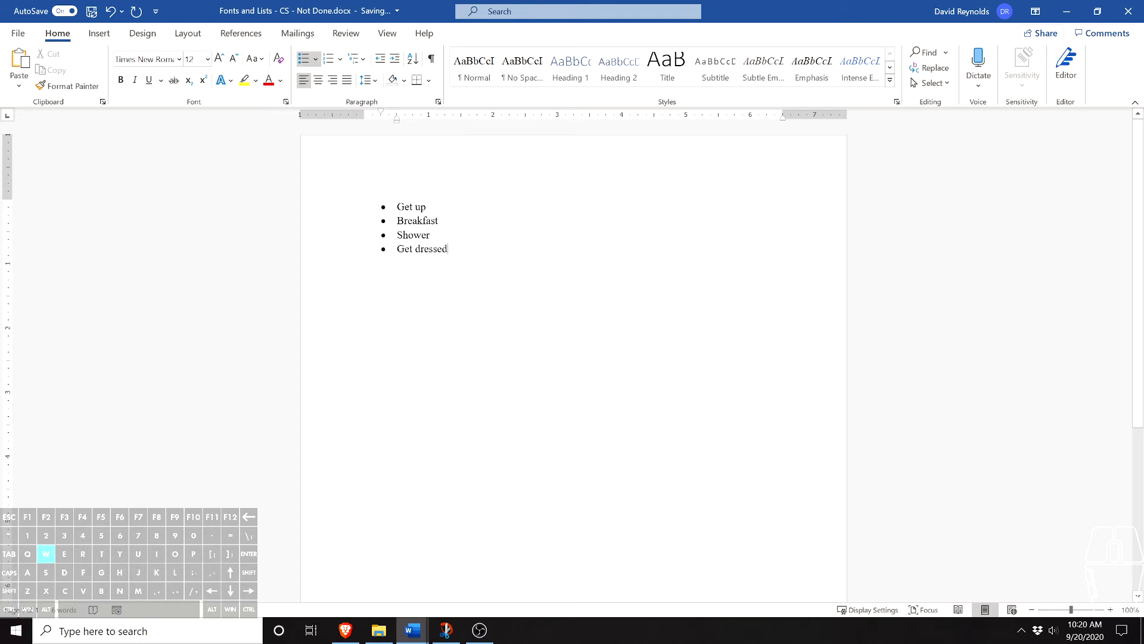
# End the bulleted list after "Get dressed" and resume it with an empty bullet directly below that item
pyautogui.press('Return')
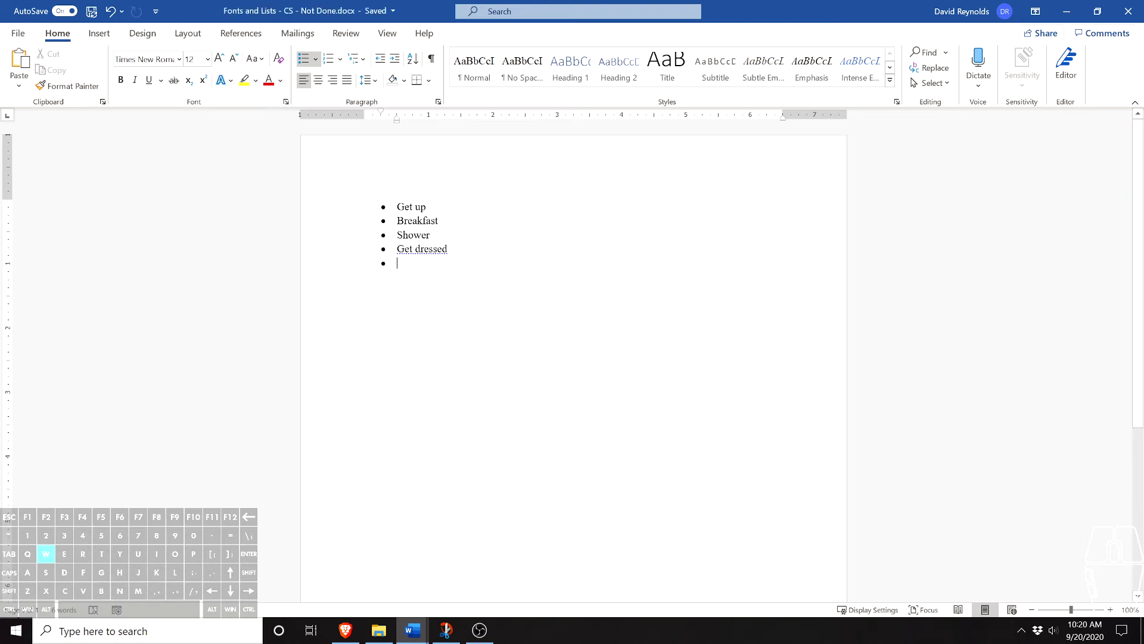
pyautogui.press('Return')
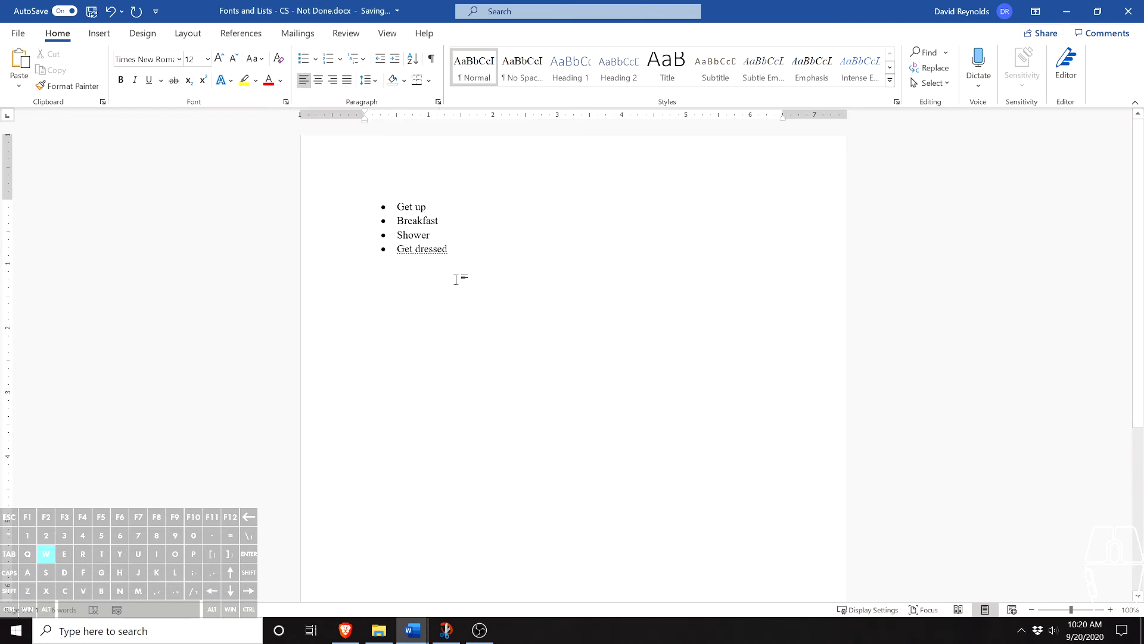
pyautogui.click(447, 248)
pyautogui.press('Return')
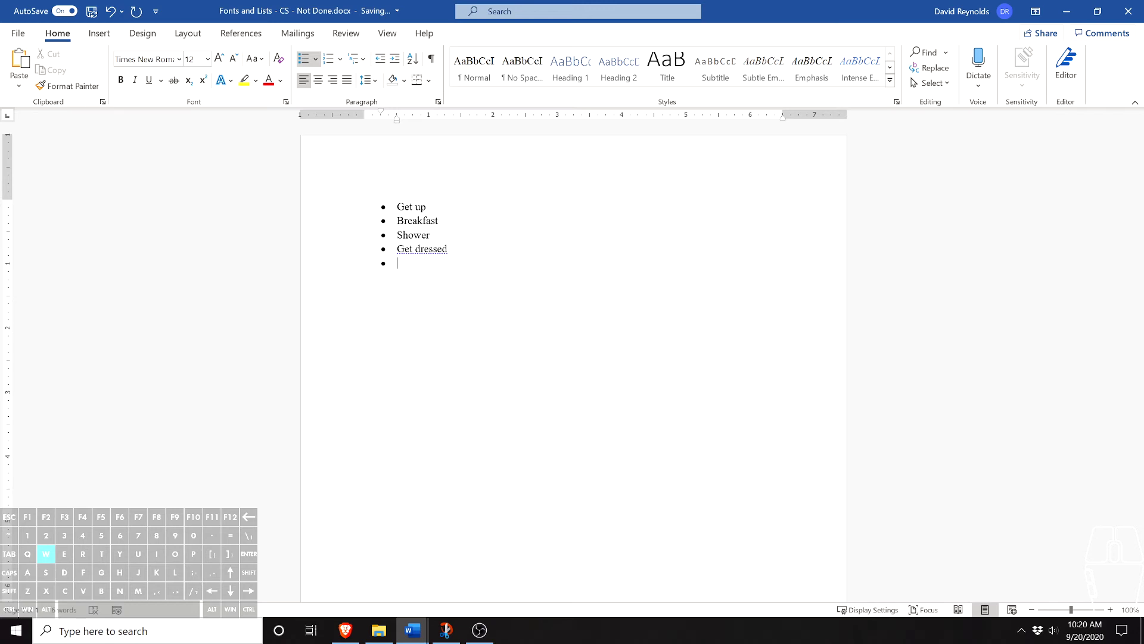
# Insert unbulleted line breaks beneath "Get up" and "Breakfast", plus an empty bullet with its own line break before "Shower"
pyautogui.press('Left')
pyautogui.hotkey('shift', 'Return')
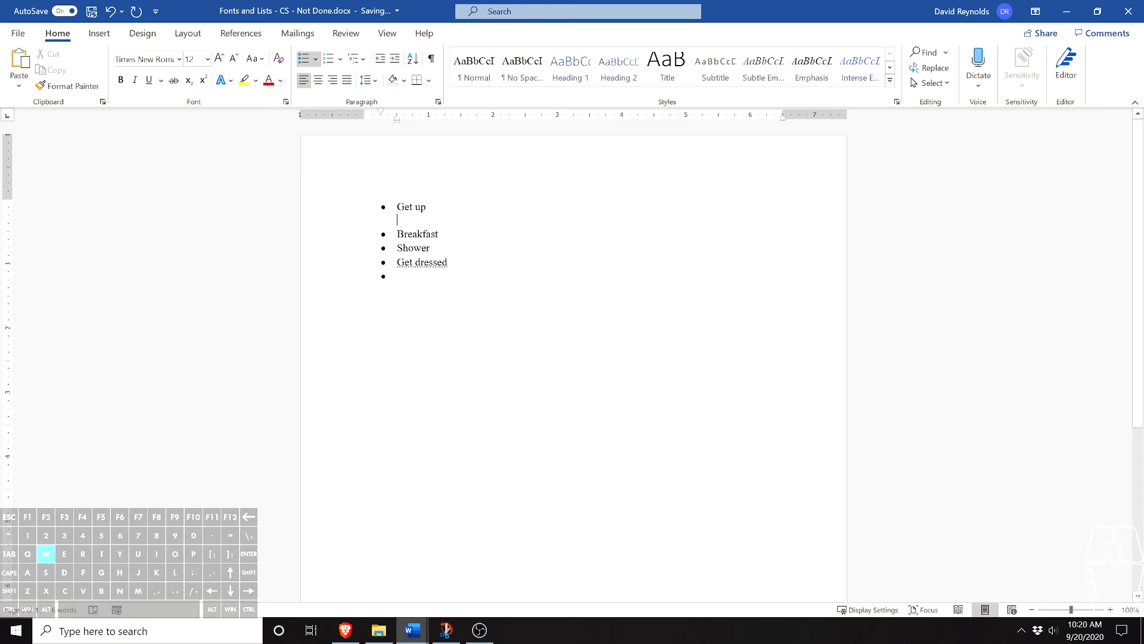
pyautogui.press('Return')
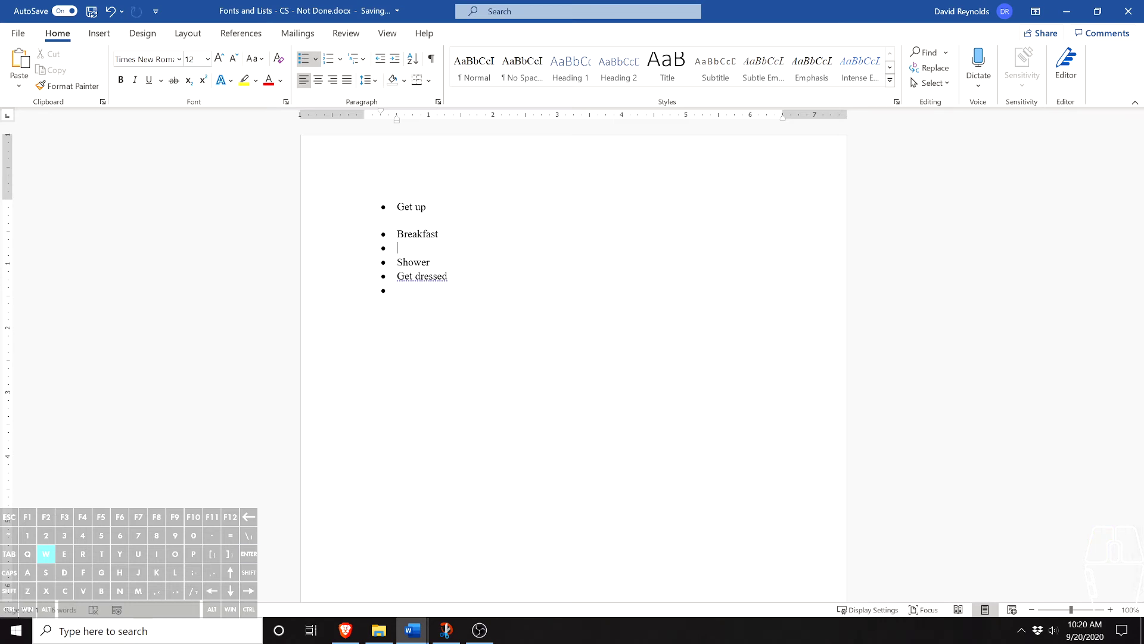
pyautogui.hotkey('shift', 'Return')
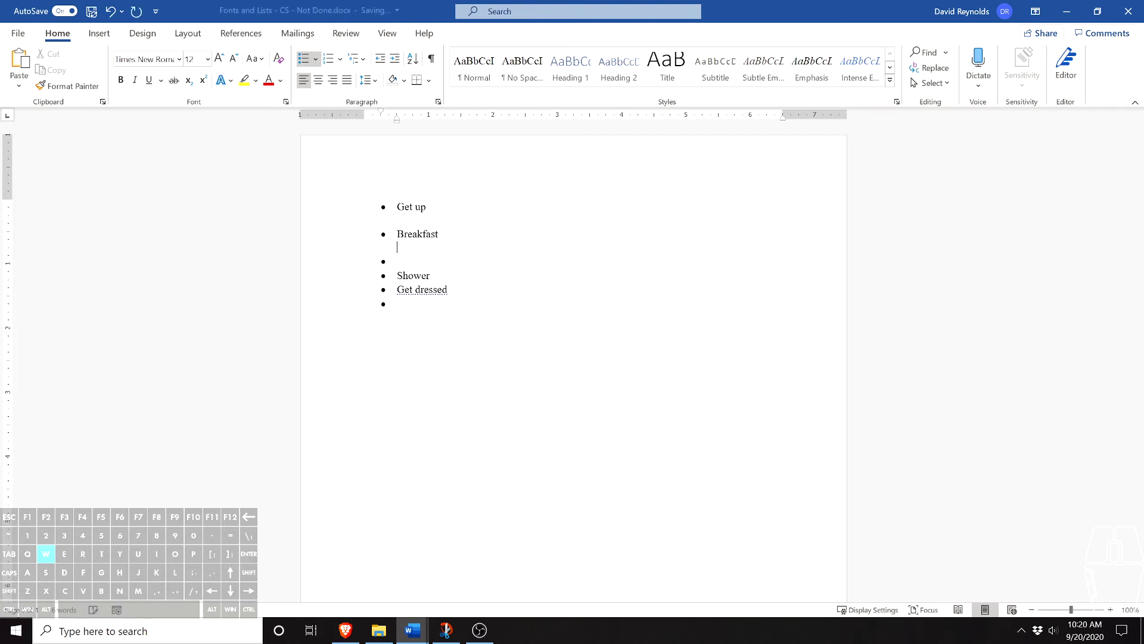
pyautogui.hotkey('shift', 'Return')
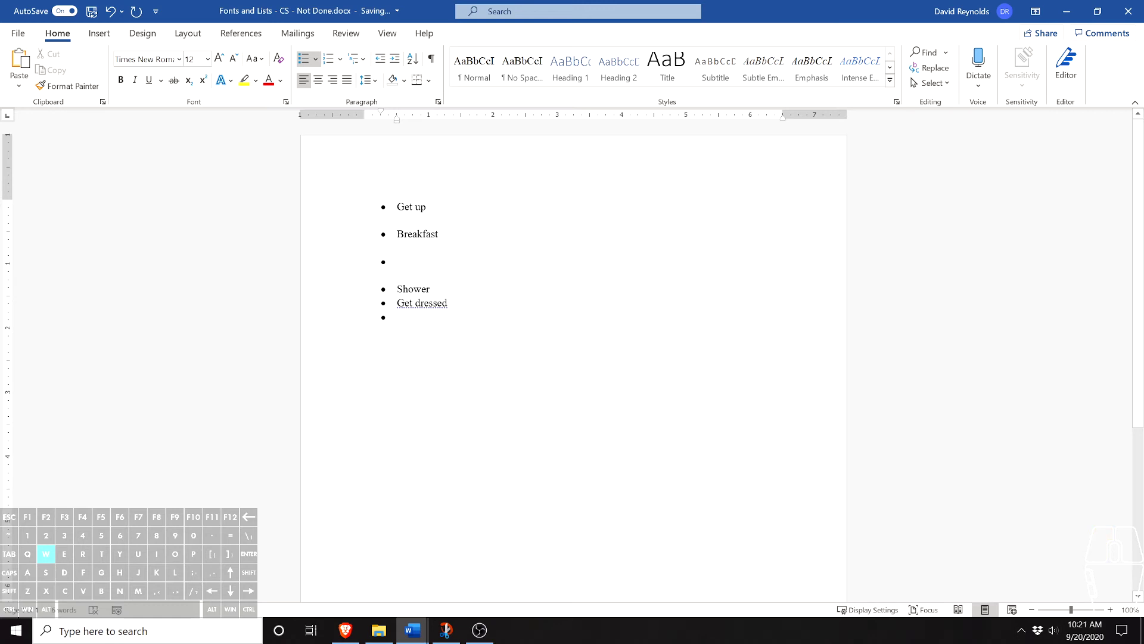
# Write "Tab" in the empty bullet at the end of the list and erase it again
pyautogui.press('Down')
pyautogui.press('Down')
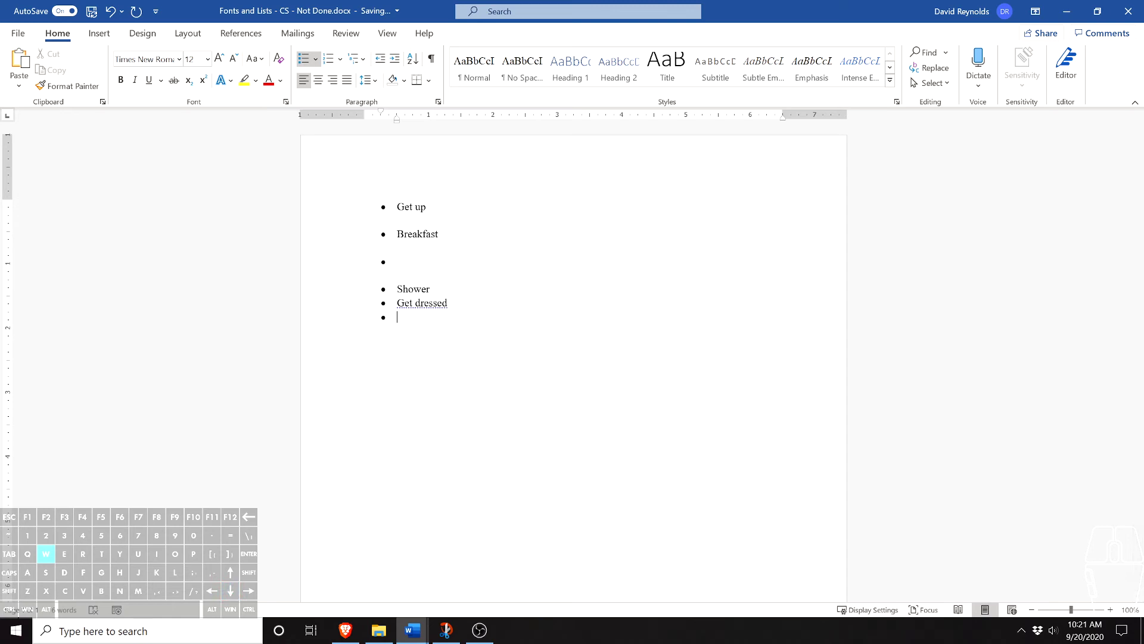
pyautogui.click(448, 303)
pyautogui.write('Tab')
pyautogui.press('BackSpace')
pyautogui.press('BackSpace')
pyautogui.press('BackSpace')
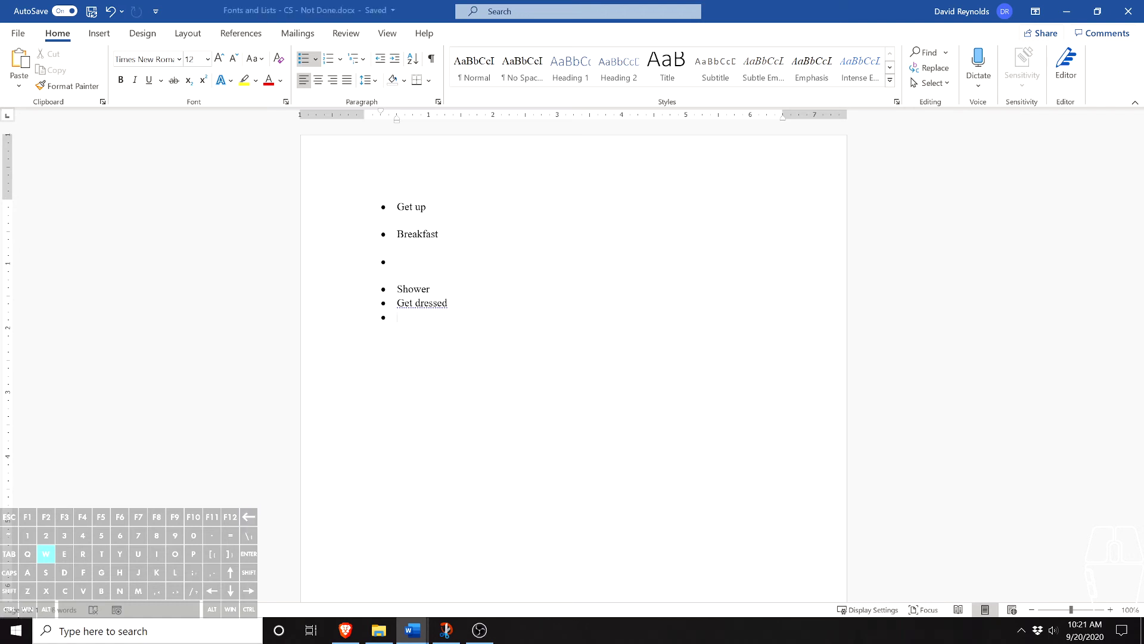
# Add the sub-bullet "Put on nice clothes today" beneath "Get dressed"
pyautogui.press('BackSpace')
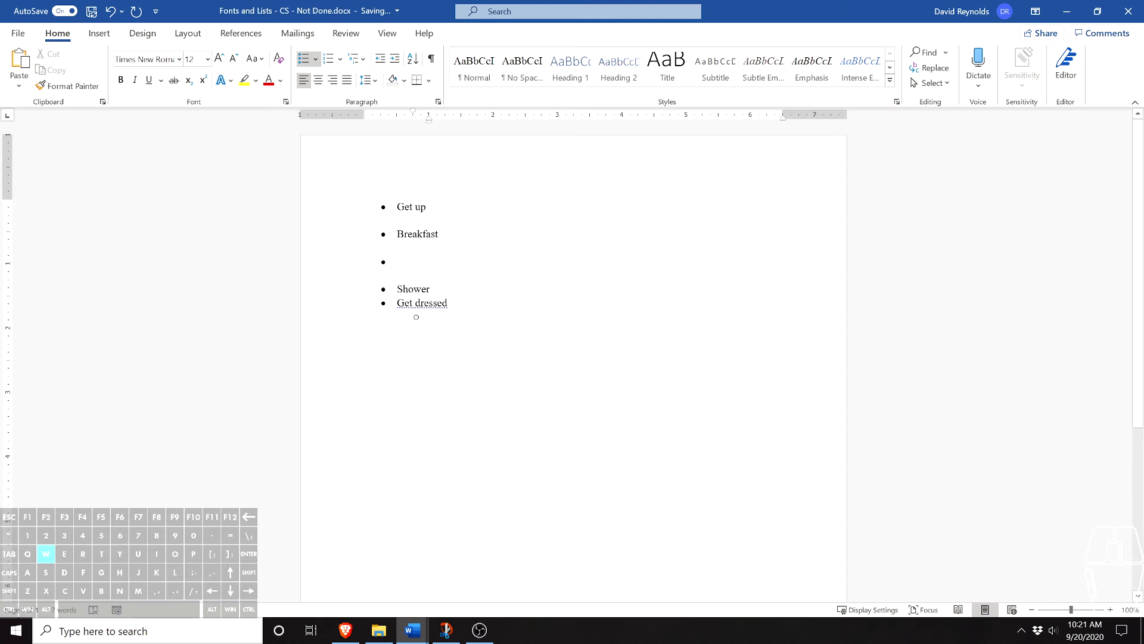
pyautogui.write('Put on nice clothes today')
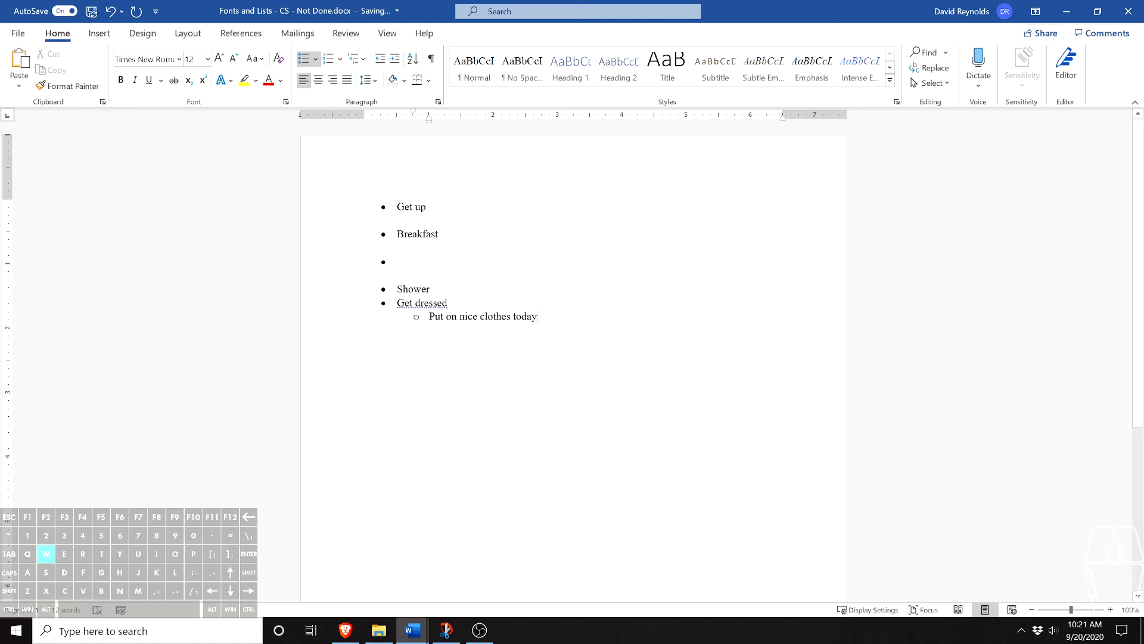
# Promote "Put on nice clothes today" to the main list level, indent it several levels deeper, and bring it back to the main level
pyautogui.press('shift')
pyautogui.hotkey('shift', 'Tab')
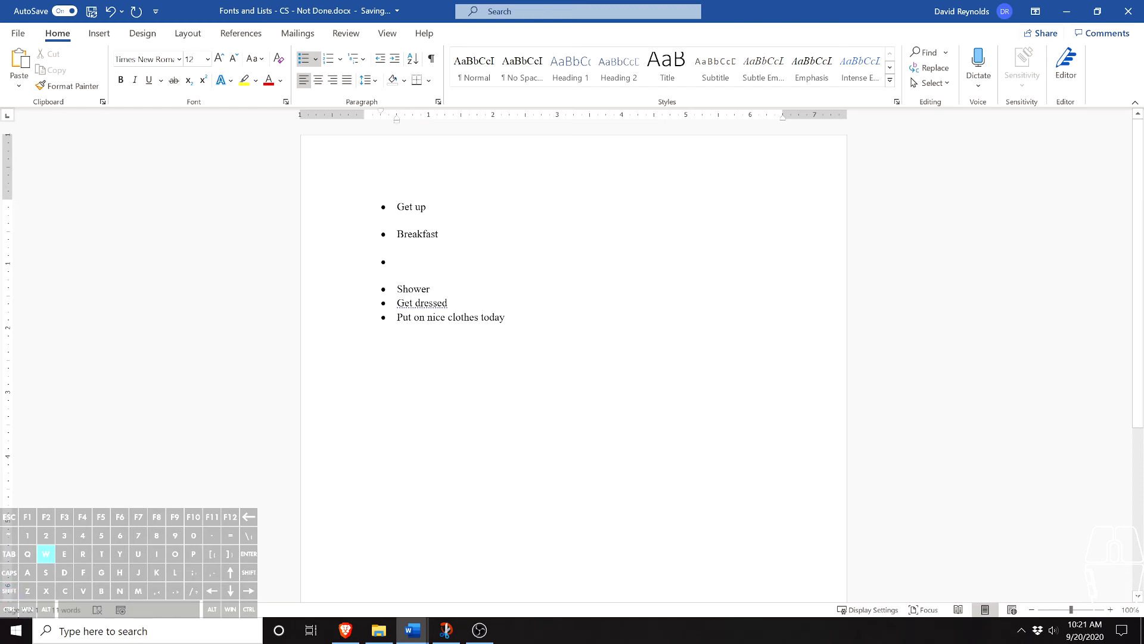
pyautogui.press('Tab')
pyautogui.press('Tab')
pyautogui.press('Tab')
pyautogui.press('Tab')
pyautogui.press('Tab')
pyautogui.press('Tab')
pyautogui.press('Tab')
pyautogui.hotkey('shift', 'Tab')
pyautogui.hotkey('shift', 'Tab')
pyautogui.hotkey('shift', 'Tab')
pyautogui.hotkey('shift', 'Tab')
pyautogui.hotkey('shift', 'Tab')
pyautogui.hotkey('shift', 'Tab')
pyautogui.hotkey('shift', 'Tab')
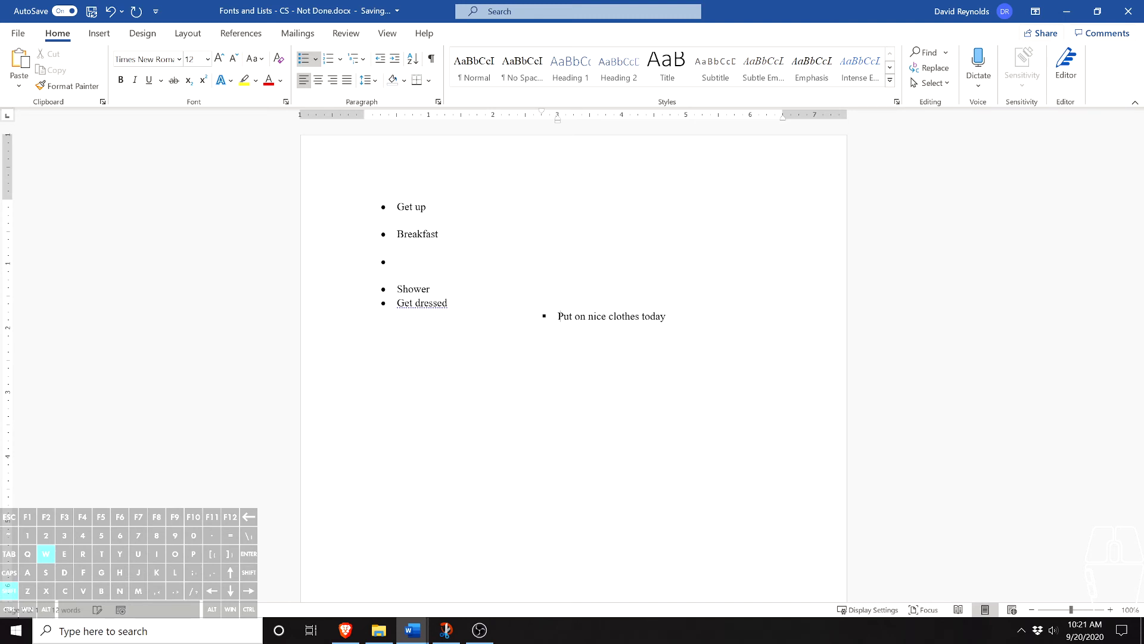
# Demote "Put on nice clothes today" to a sub-bullet of "Get dressed", and decrease and increase its indent once
pyautogui.press('Tab')
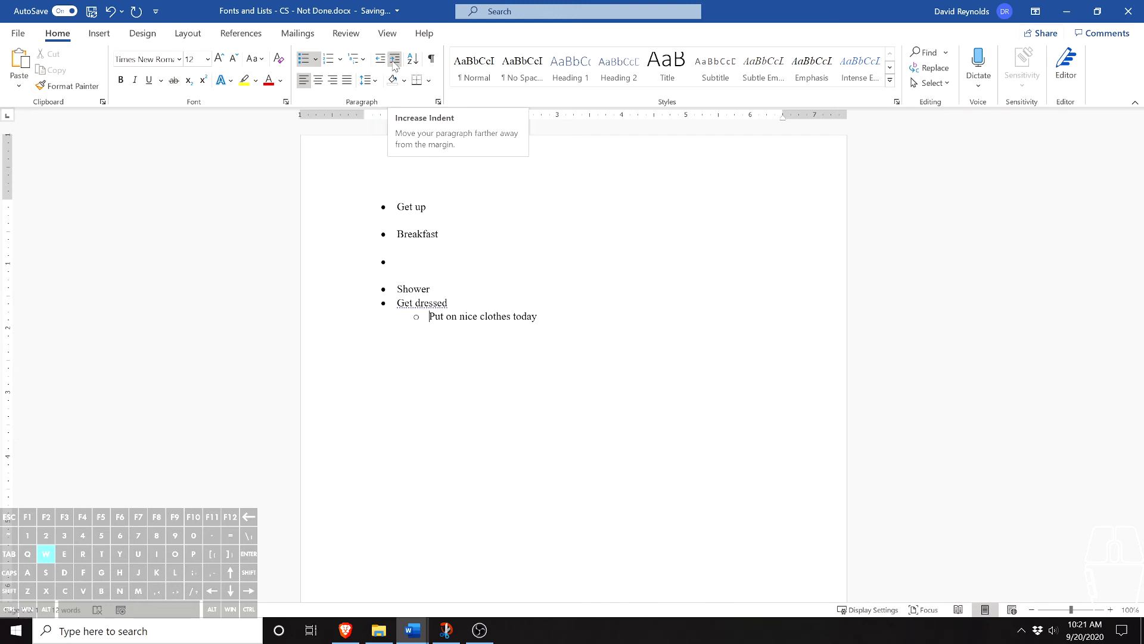
pyautogui.click(378, 61)
pyautogui.click(395, 58)
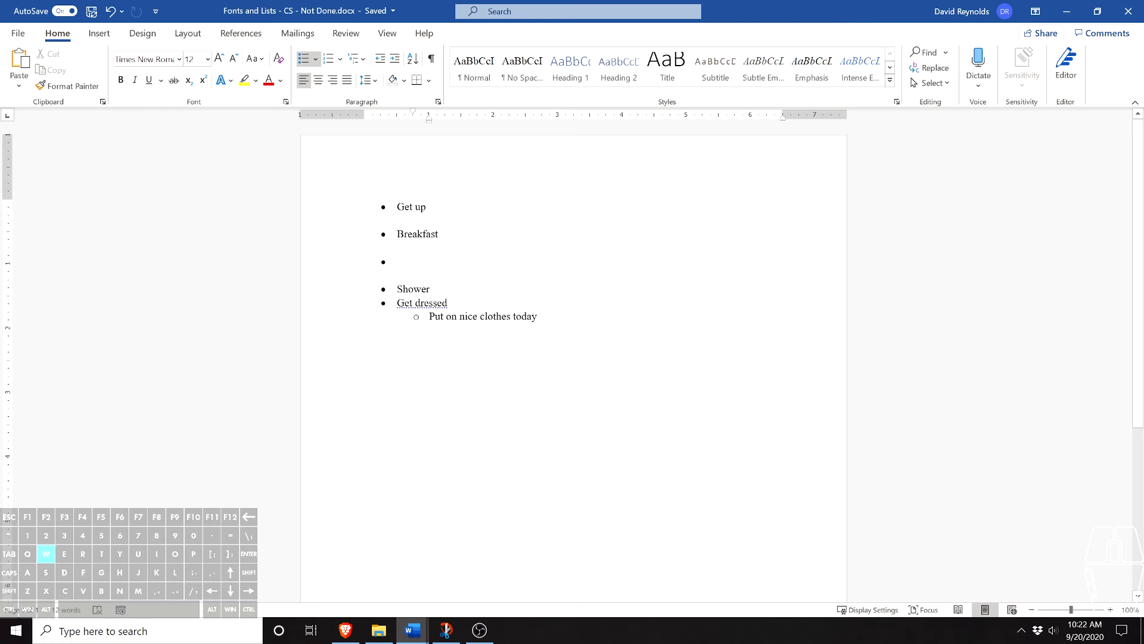
# Delete the entire bulleted list from "Get up" through "Put on nice clothes today"
pyautogui.hotkey('ctrl', 'shift', 'Up')
pyautogui.hotkey('ctrl', 'shift', 'Up')
pyautogui.hotkey('ctrl', 'shift', 'Up')
pyautogui.hotkey('ctrl', 'shift', 'Up')
pyautogui.hotkey('ctrl', 'shift', 'Up')
pyautogui.hotkey('ctrl', 'shift', 'Up')
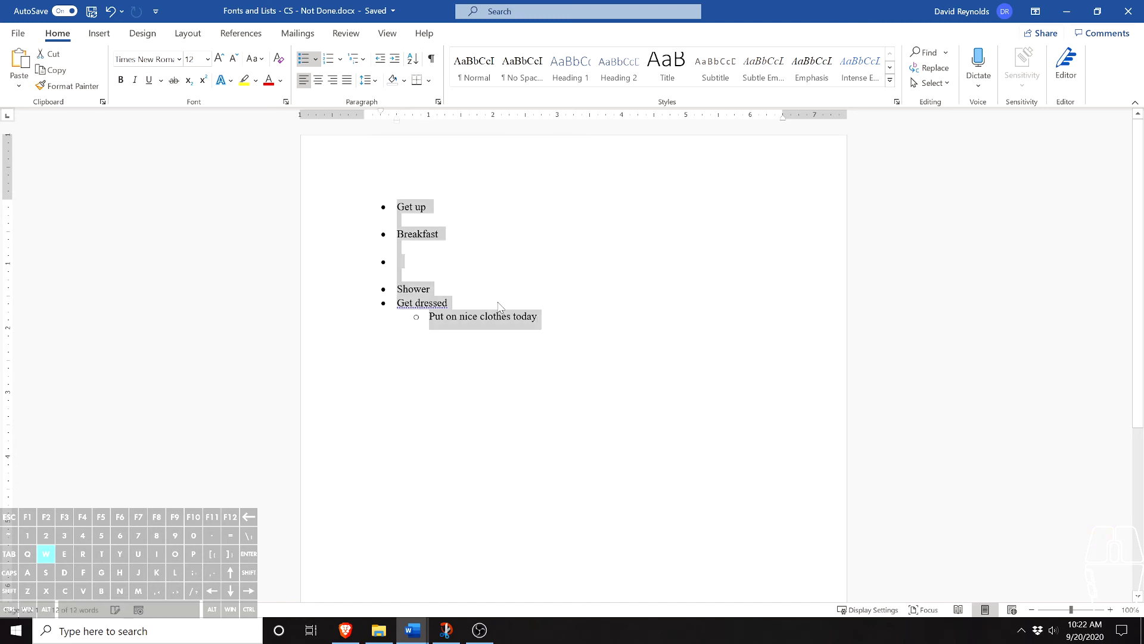
pyautogui.press('BackSpace')
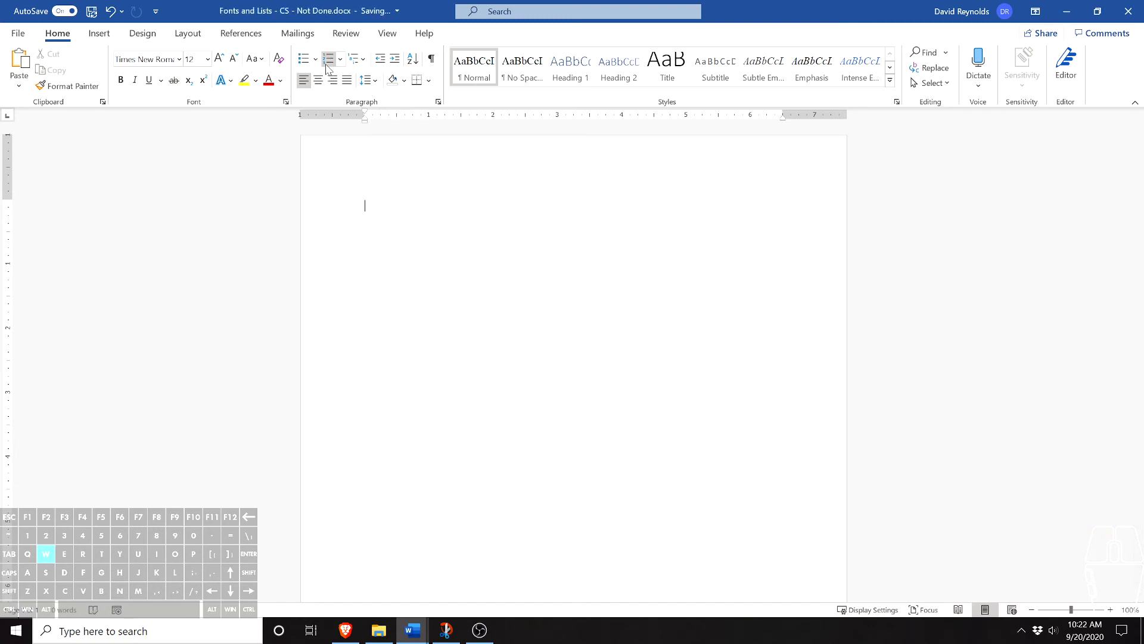
# Start a numbered list with 1. and decrease its indent so the number sits at the page's left margin
pyautogui.click(328, 59)
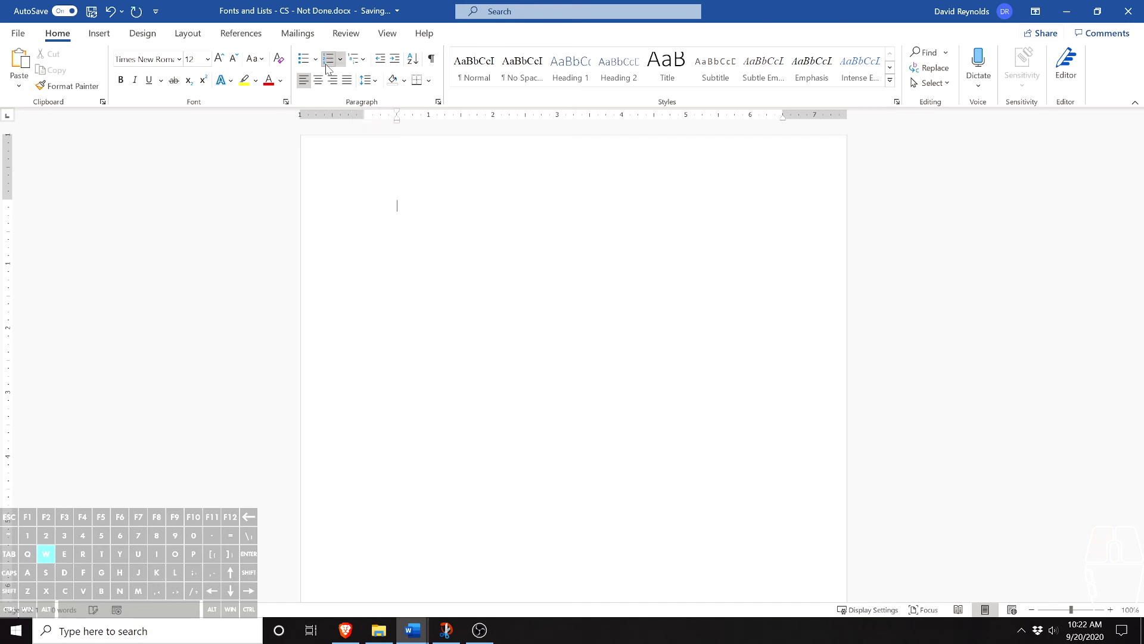
pyautogui.write('1.')
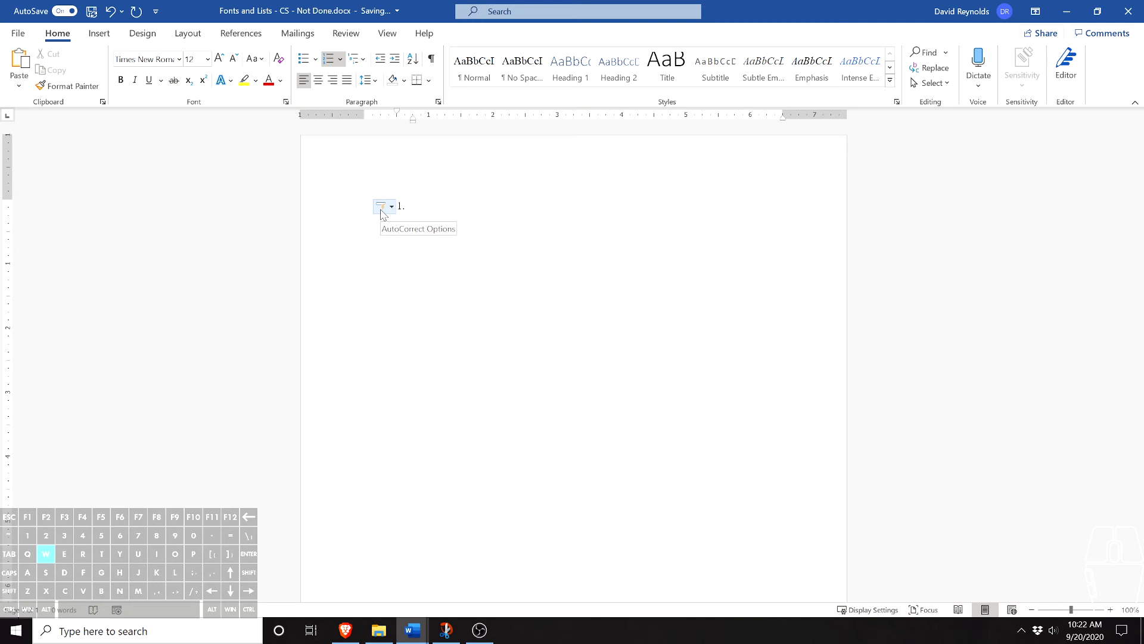
pyautogui.click(377, 60)
pyautogui.click(390, 206)
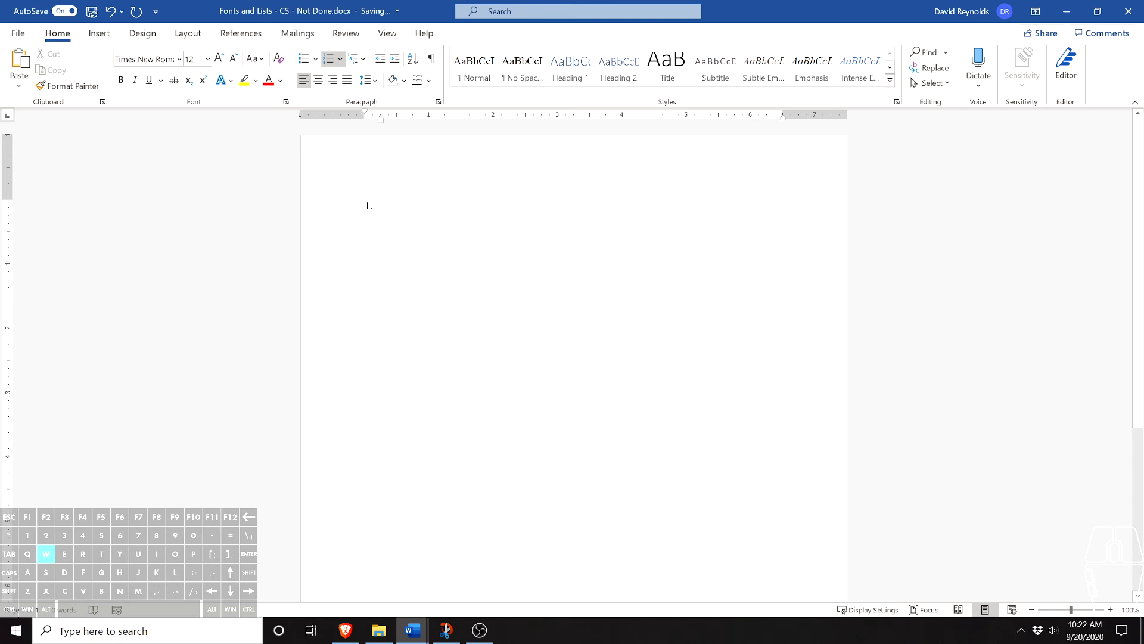
# Write the numbered items "Video editing", "Reading" and "Playing with my dog"
pyautogui.write('Video e')
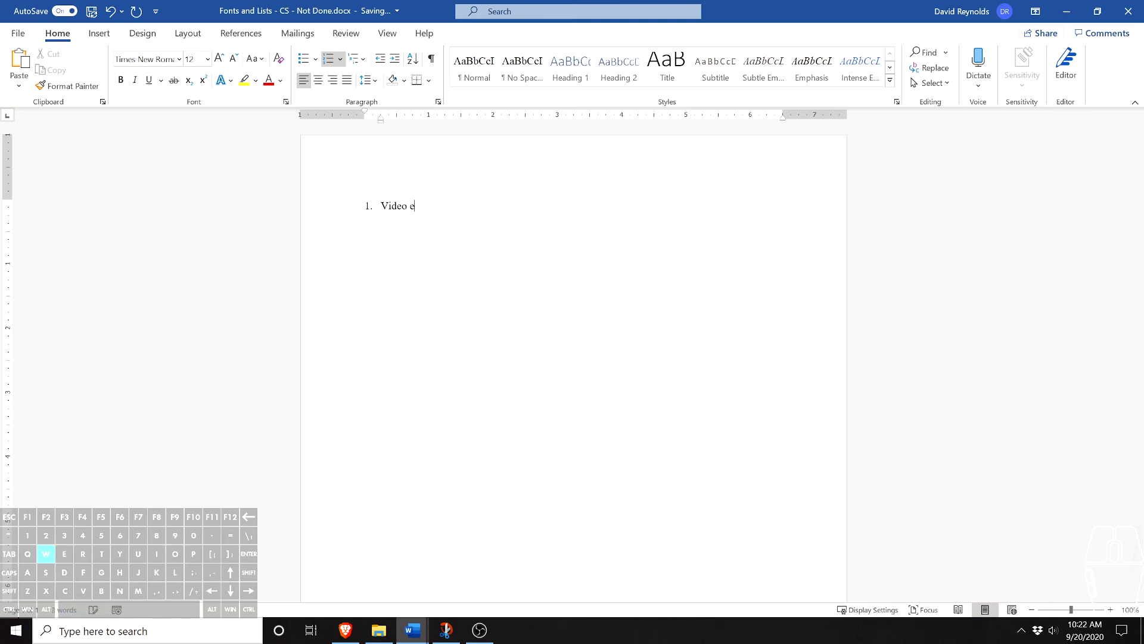
pyautogui.write('diting')
pyautogui.press('Return')
pyautogui.press('BackSpace')
pyautogui.hotkey('ctrl', 'z')
pyautogui.write('Reading')
pyautogui.press('Return')
pyautogui.write('Playing with my dog')
# Insert an unnumbered line break beneath "Video editing" and another beneath "Reading"
pyautogui.press('Up')
pyautogui.press('Up')
pyautogui.hotkey('shift', 'Return')
pyautogui.press('Down')
pyautogui.press('Right')
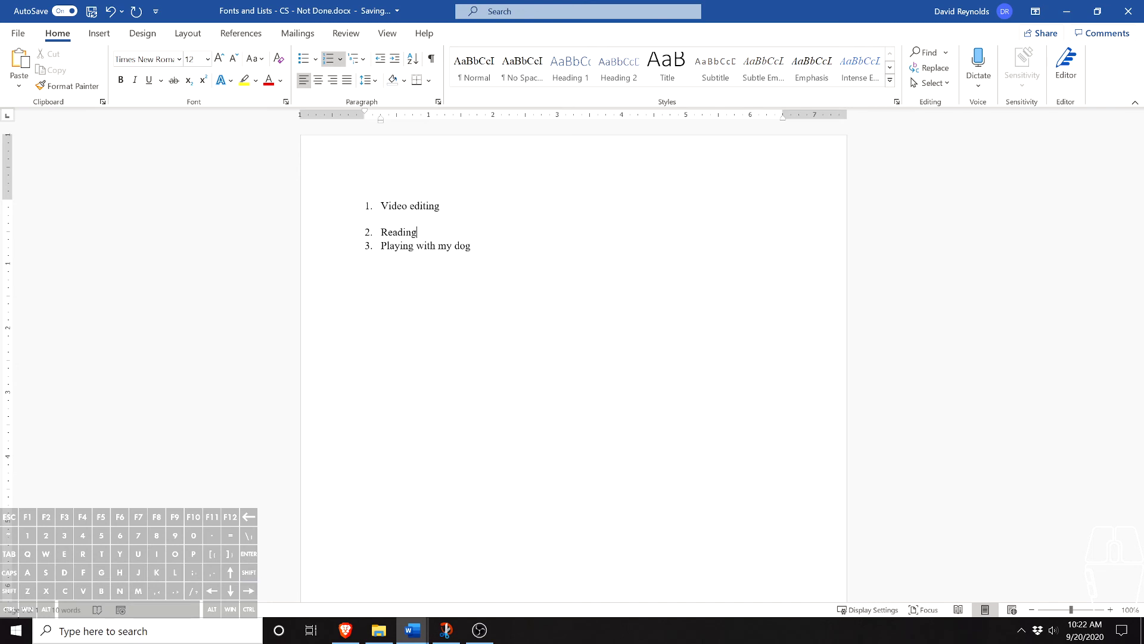
pyautogui.hotkey('shift', 'Return')
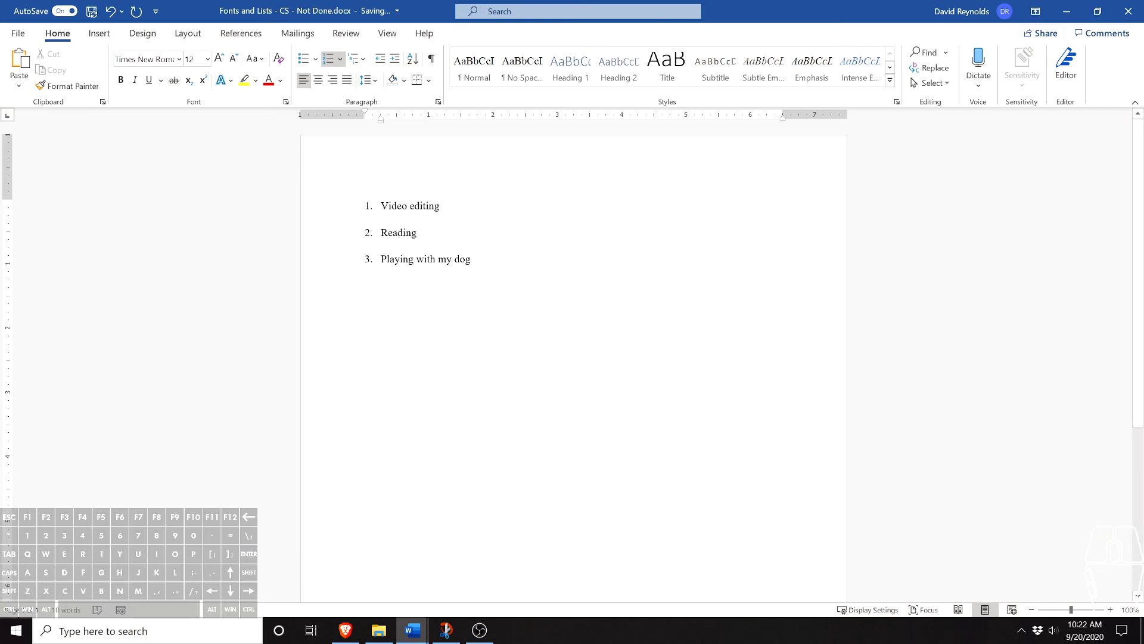
# Add the lettered sub-items "Using Vegas Pro" and "Using After Effects" beneath "Video editing"
pyautogui.press('Return')
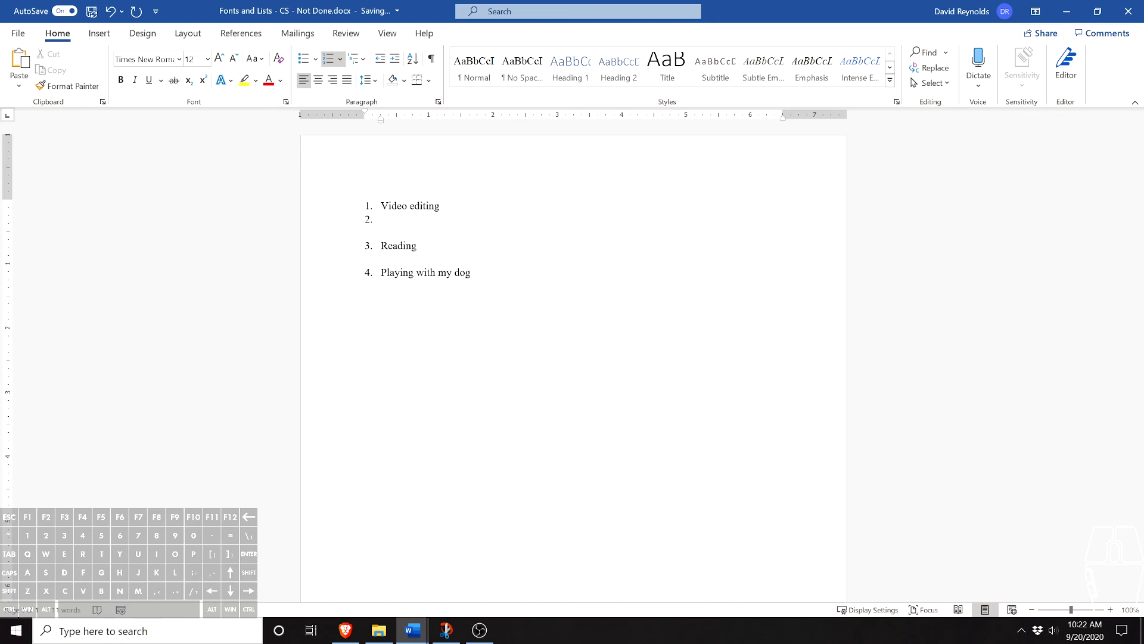
pyautogui.press('Tab')
pyautogui.write('Usigh')
pyautogui.press('BackSpace')
pyautogui.press('BackSpace')
pyautogui.press('BackSpace')
pyautogui.write('ing Vegas Pro')
pyautogui.press('Return')
pyautogui.write('A')
pyautogui.press('BackSpace')
pyautogui.write('Usig')
pyautogui.press('BackSpace')
pyautogui.write('ng After')
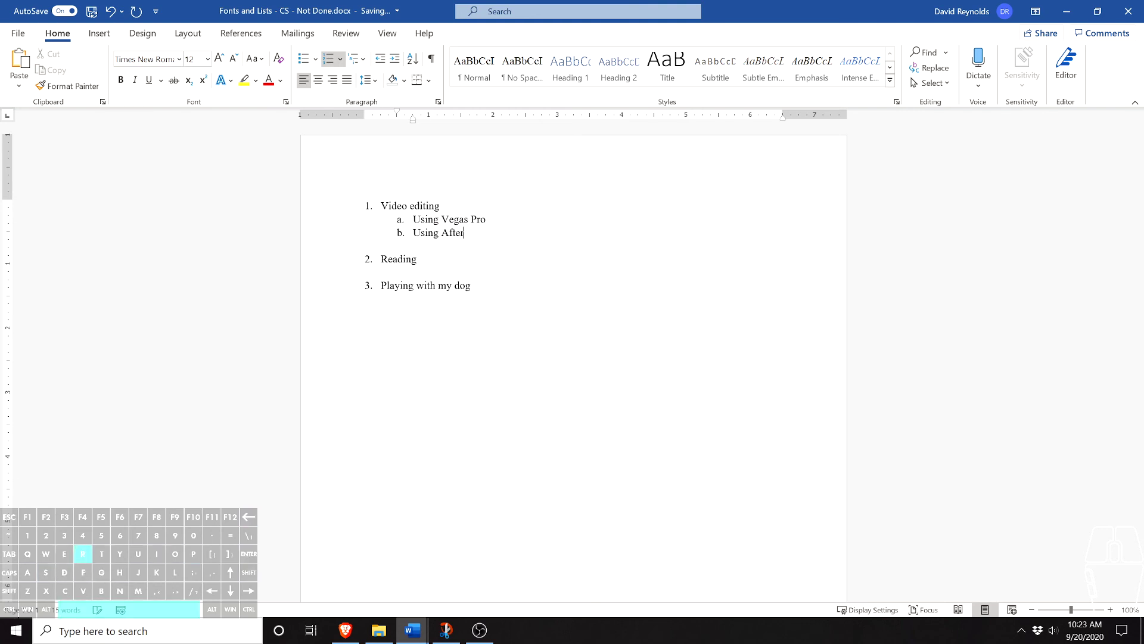
pyautogui.write(' Effects')
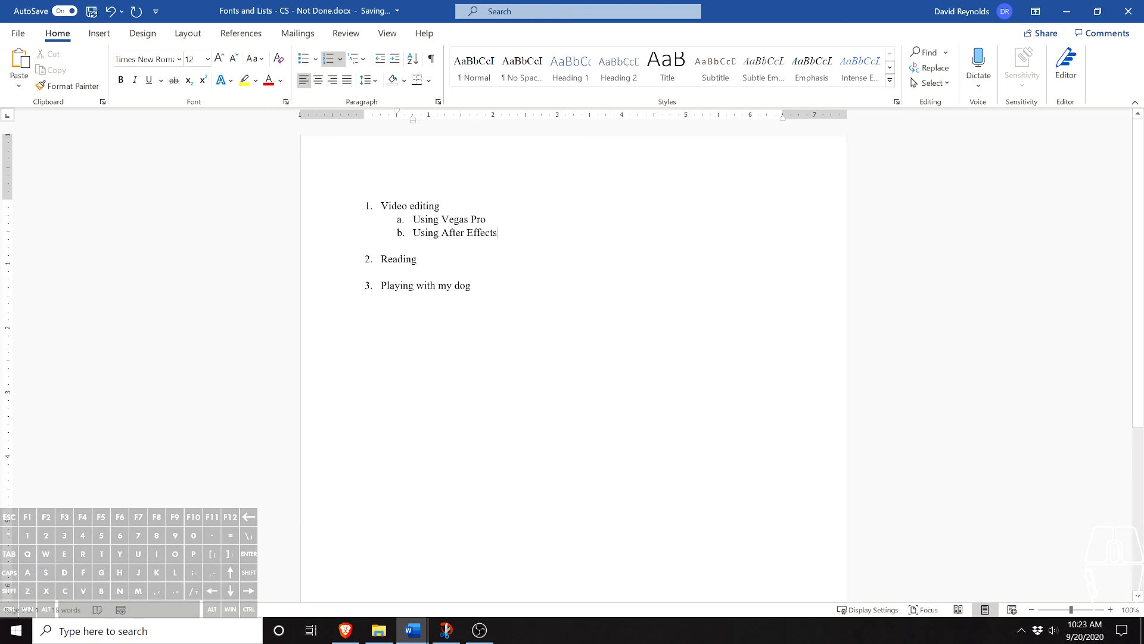
# Add an empty third-level item beneath "Using After Effects", promote it one level, and demote it again
pyautogui.press('Return')
pyautogui.press('Tab')
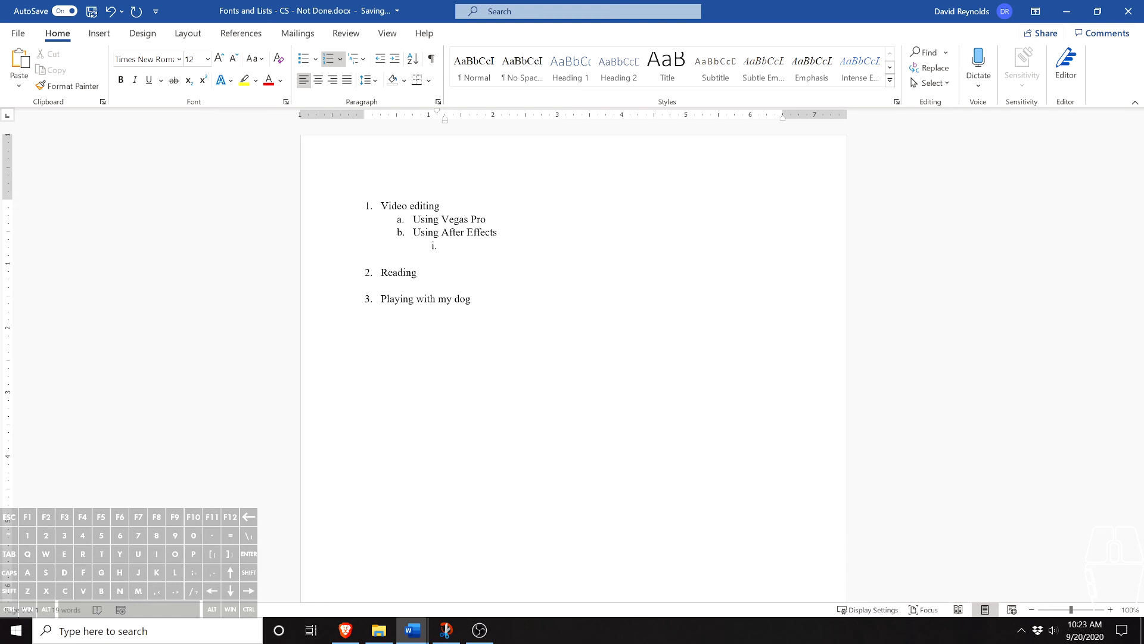
pyautogui.hotkey('shift', 'Tab')
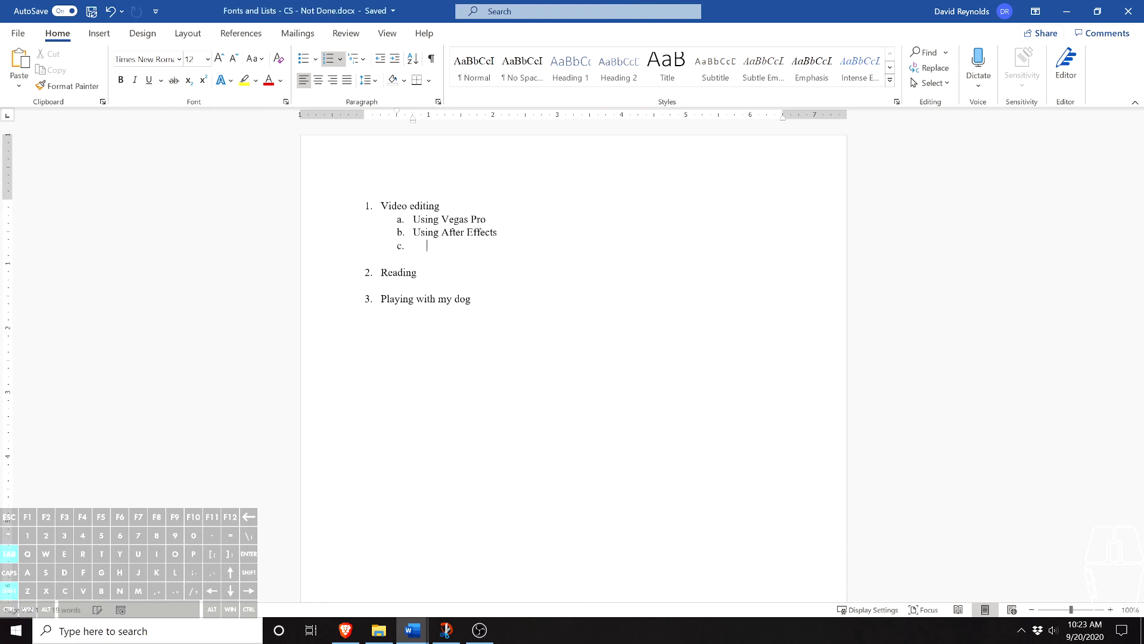
pyautogui.press('Tab')
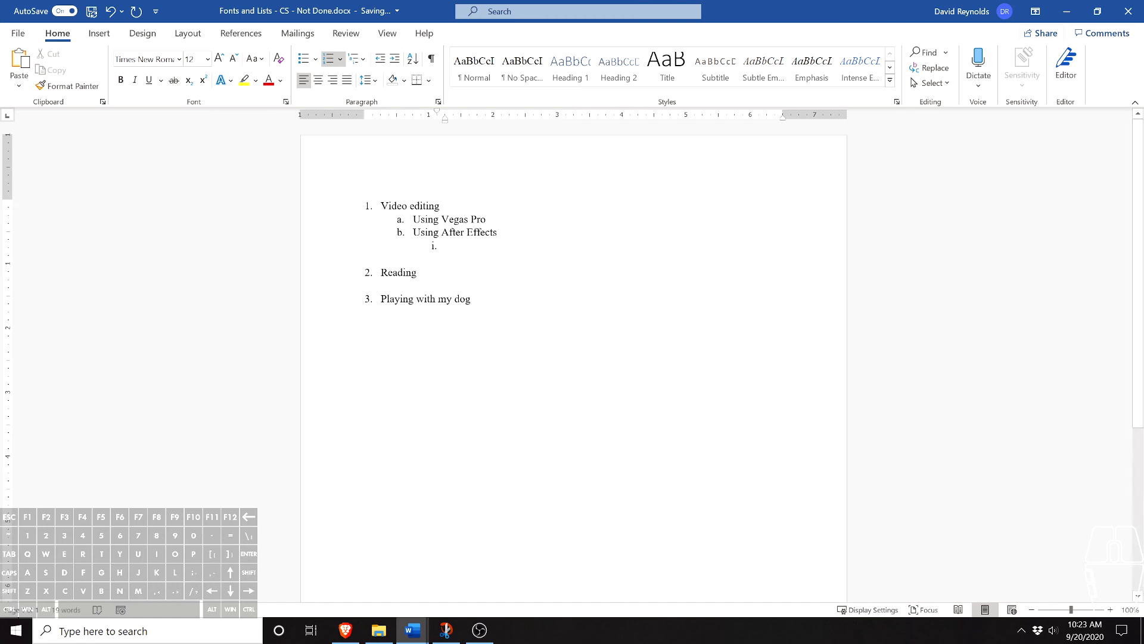
# Delete the whole numbered list and remove the leftover numbering from the empty page
pyautogui.hotkey('ctrl', 'a')
pyautogui.press('Delete')
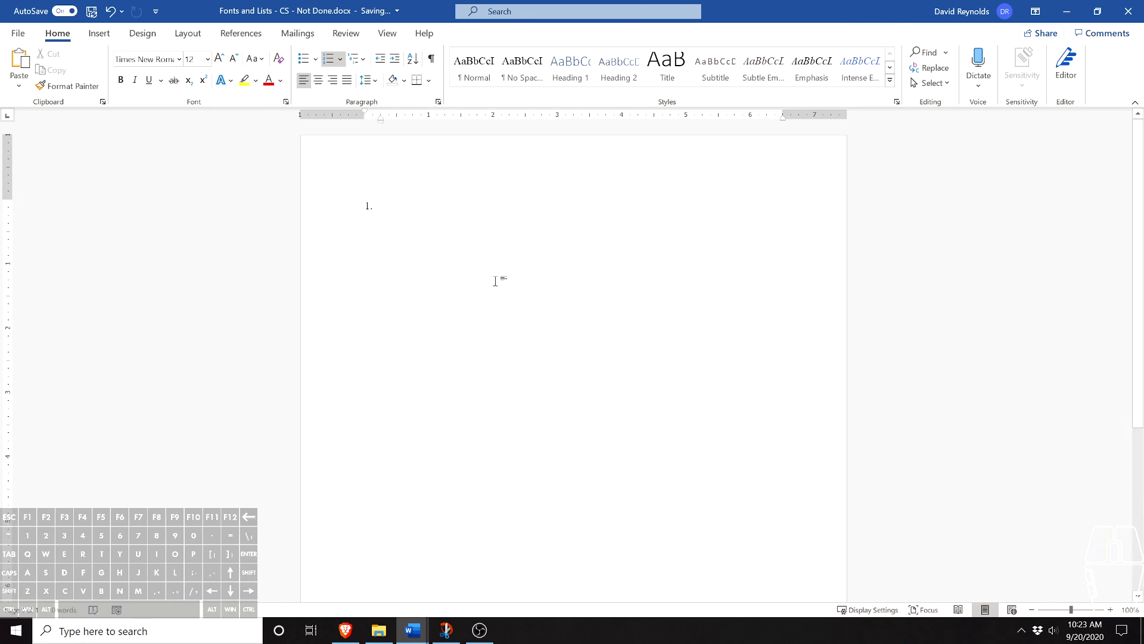
pyautogui.hotkey('ctrl', 'z')
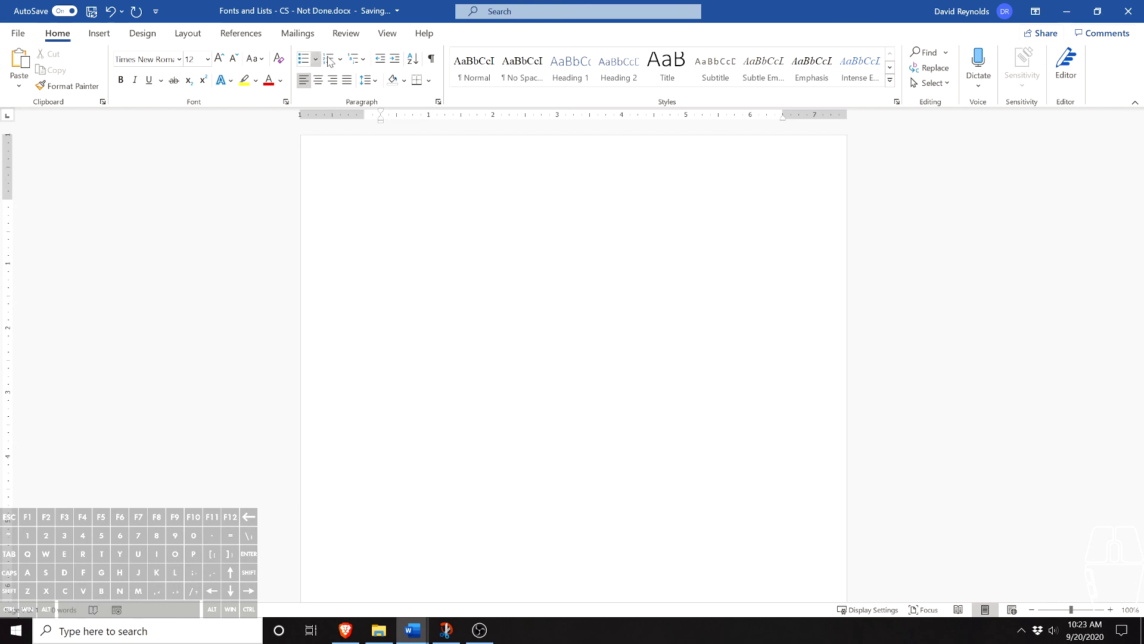
# Start a bulleted list with the item "Type"
pyautogui.click(304, 60)
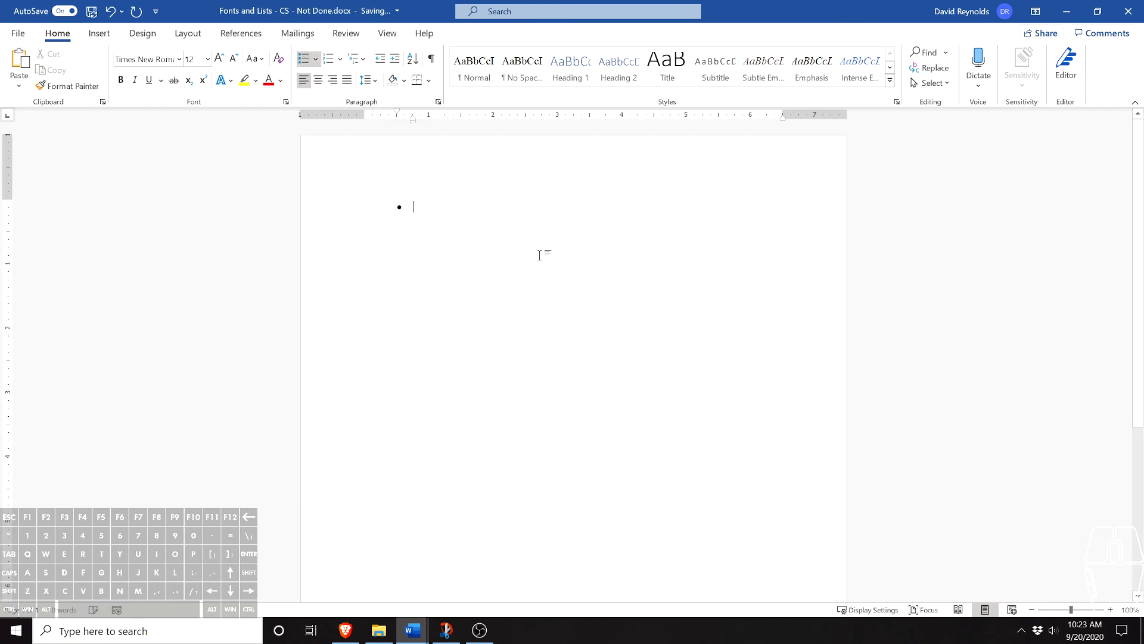
pyautogui.write('Type')
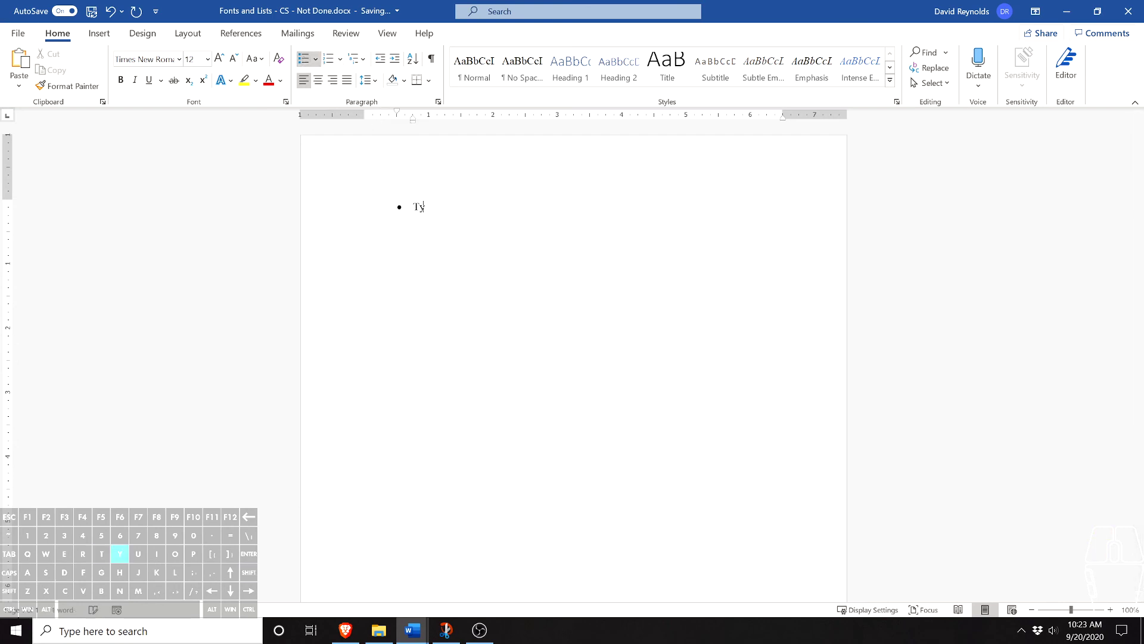
# Indent the bullet "Type" four levels from the start of its text, and outdent it fully to the left margin
pyautogui.press('Left')
pyautogui.press('Left')
pyautogui.press('Left')
pyautogui.press('Tab')
pyautogui.press('Tab')
pyautogui.press('Tab')
pyautogui.press('Tab')
pyautogui.hotkey('shift', 'Tab')
pyautogui.hotkey('shift', 'Tab')
pyautogui.hotkey('shift', 'Tab')
pyautogui.hotkey('shift', 'Tab')
pyautogui.hotkey('shift', 'Tab')
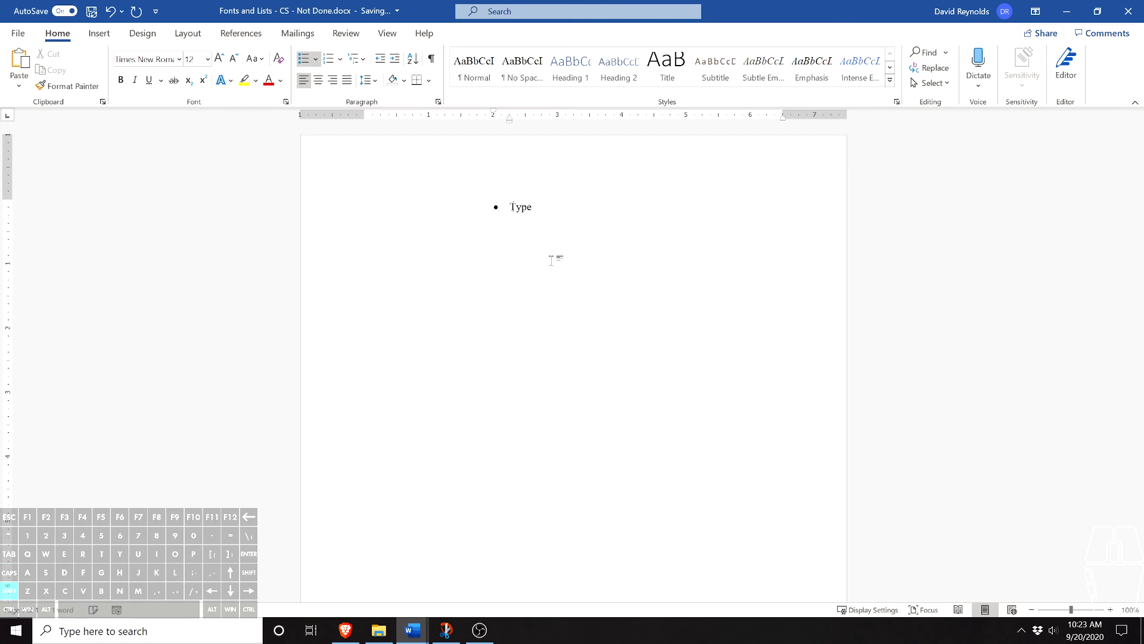
# Add an empty bullet below "Type", indent it several levels, and bring it back to the first level
pyautogui.press('Right')
pyautogui.press('Right')
pyautogui.press('Right')
pyautogui.press('Right')
pyautogui.press('Tab')
pyautogui.press('Tab')
pyautogui.press('Tab')
pyautogui.hotkey('shift', 'Tab')
pyautogui.hotkey('shift', 'Tab')
pyautogui.hotkey('shift', 'Tab')
pyautogui.hotkey('shift', 'Tab')
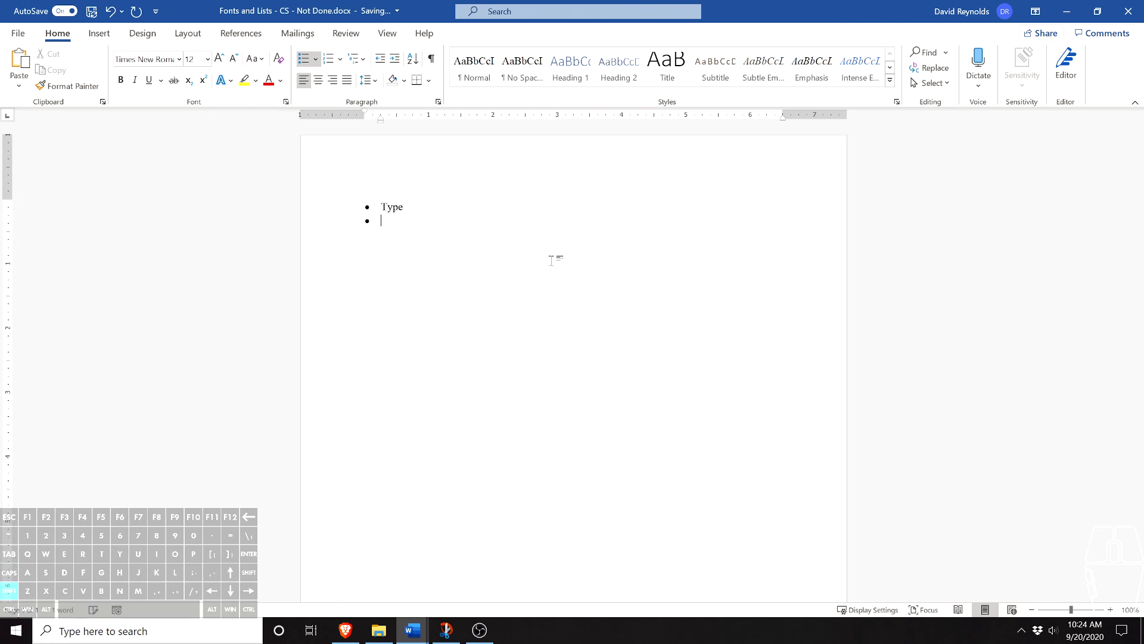